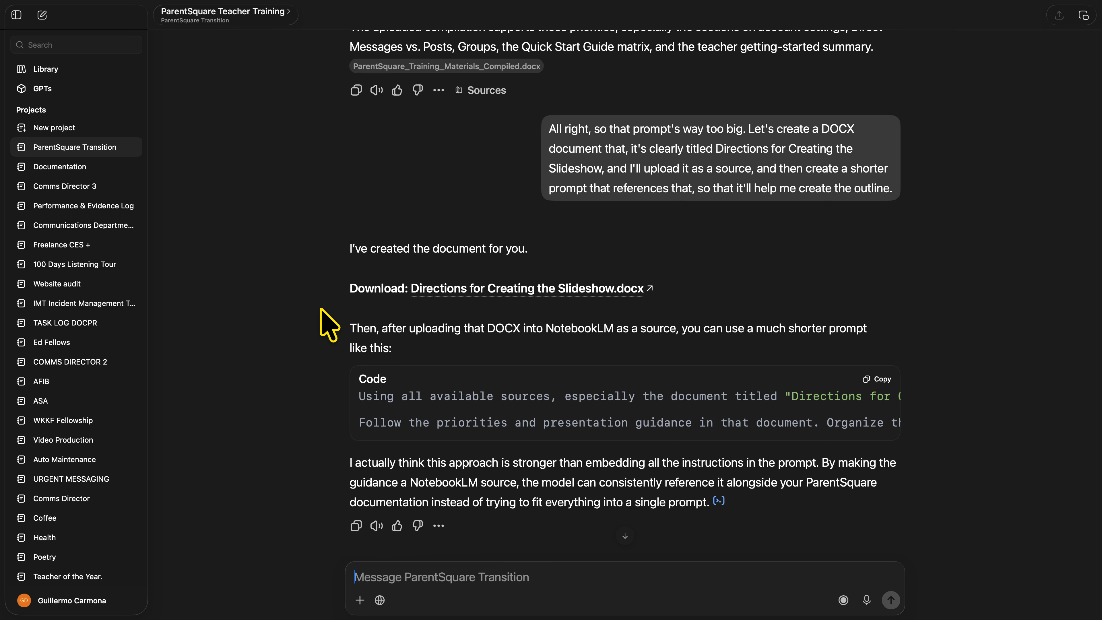
Step: Open the ParentSquare Transition project's chat list and view the Parent Square System Configuration and Launch Planning notebook in NotebookLM in Chrome
click(70, 152)
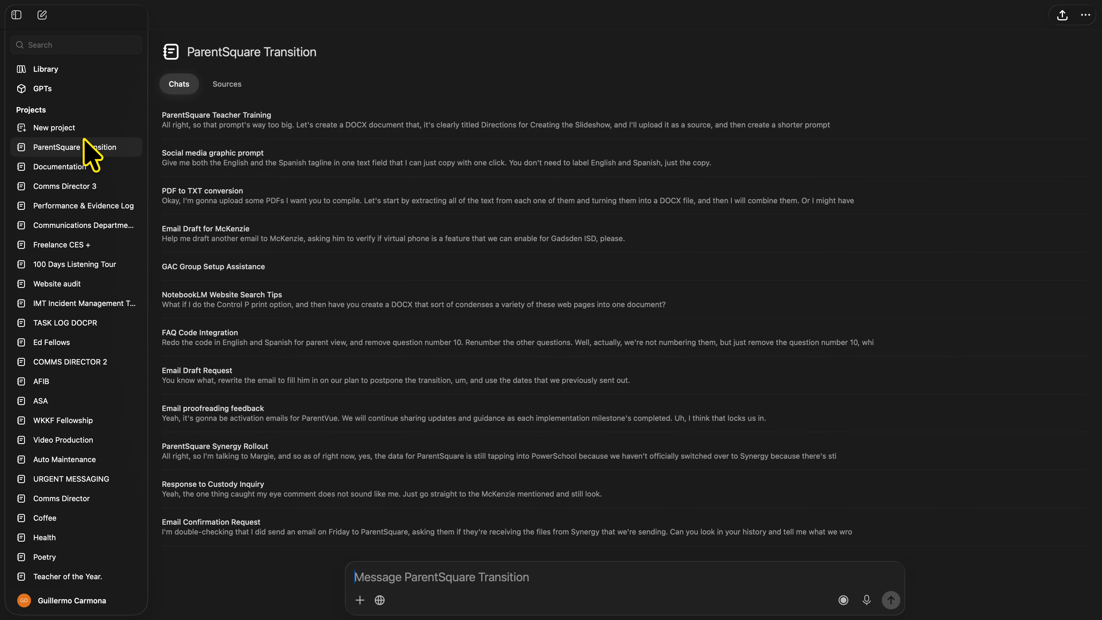
scroll(84, 139, down, 2)
key(ctrl+Up)
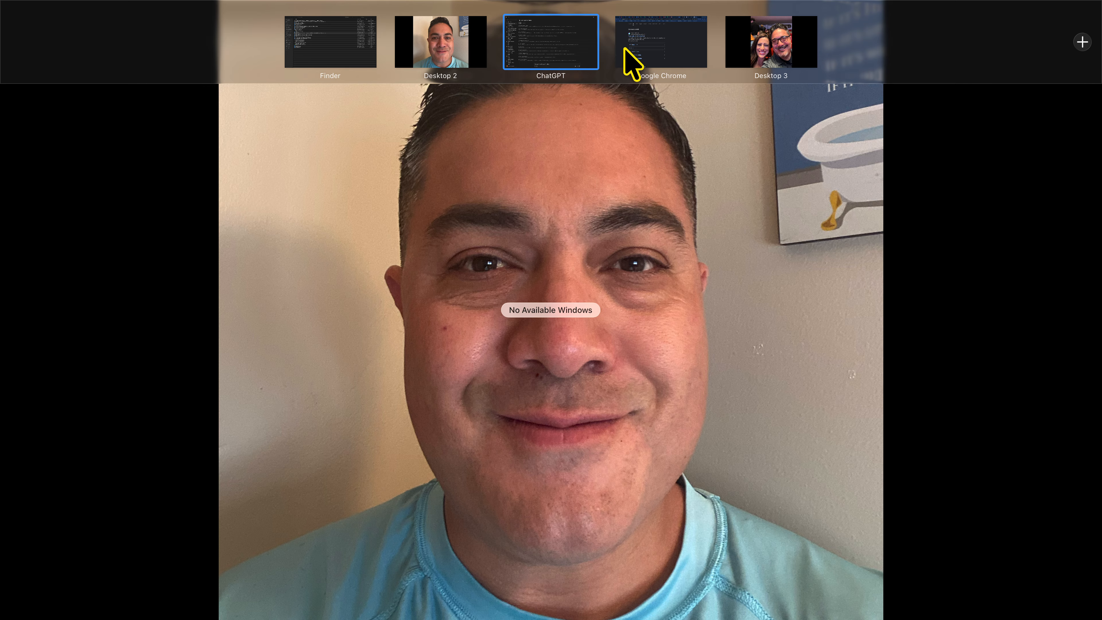
click(649, 42)
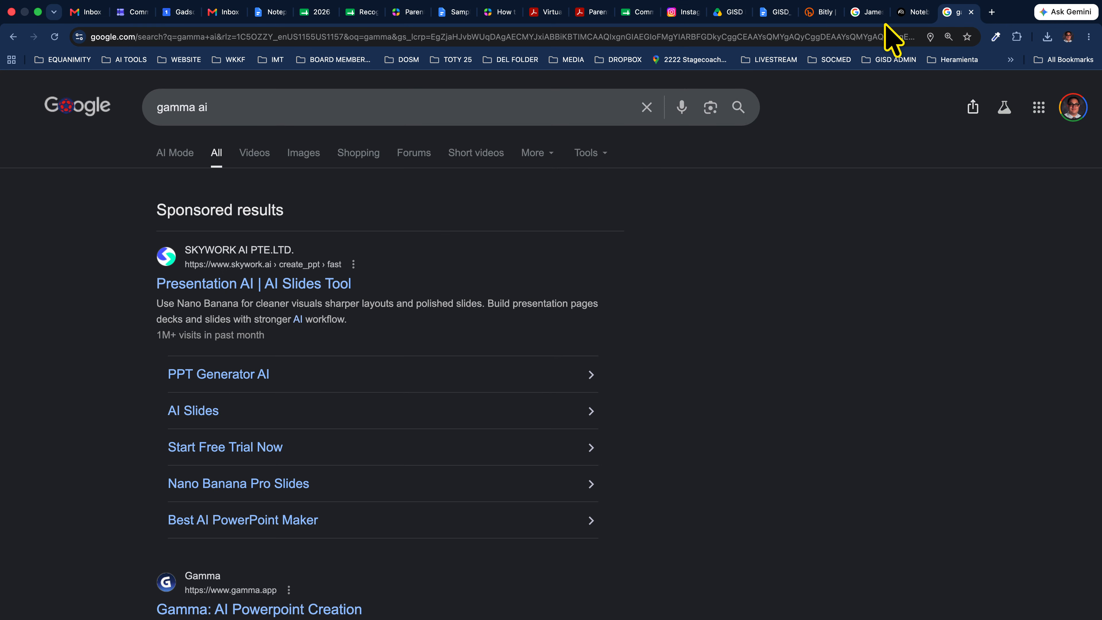
click(913, 15)
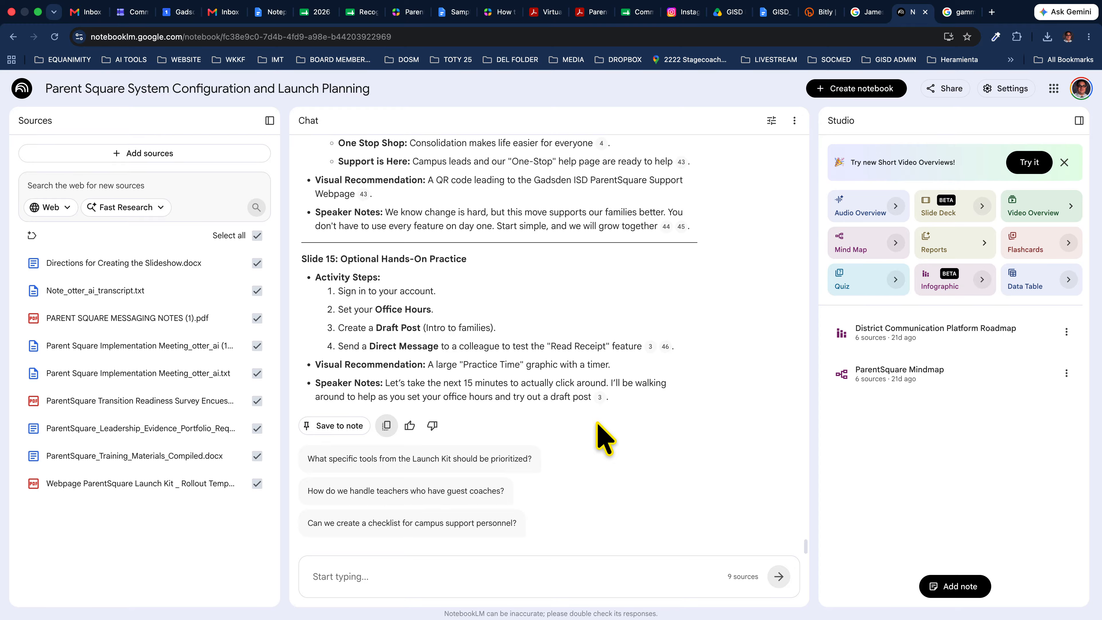
Step: Switch to ChatGPT, open the ParentSquare Teacher Training chat and review the long slideshow prompt, highlighting its text
key(ctrl+Up)
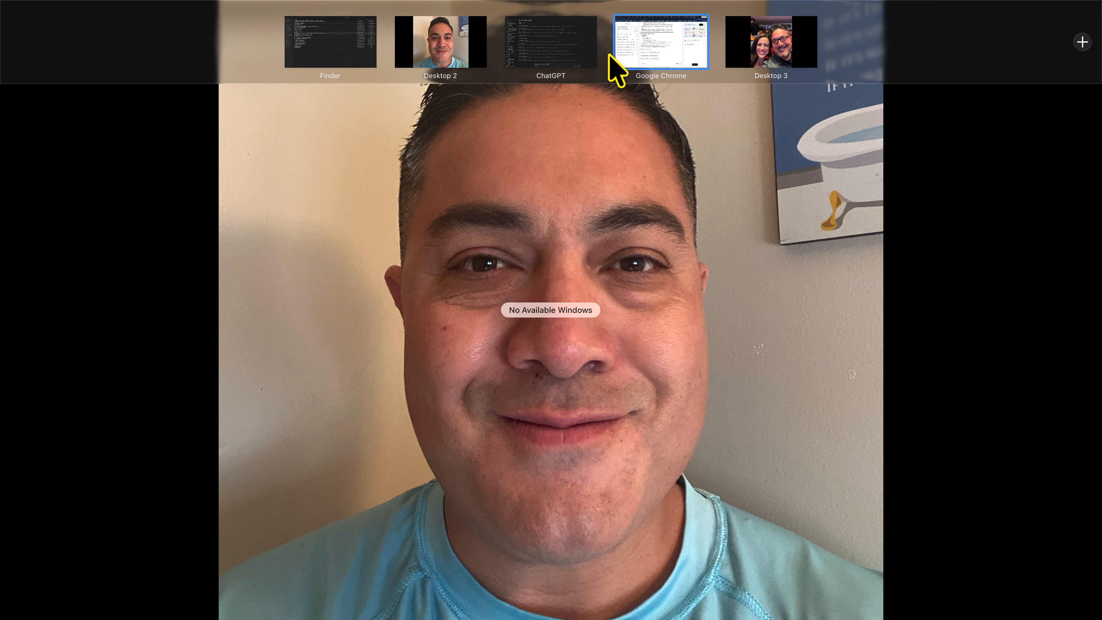
click(562, 39)
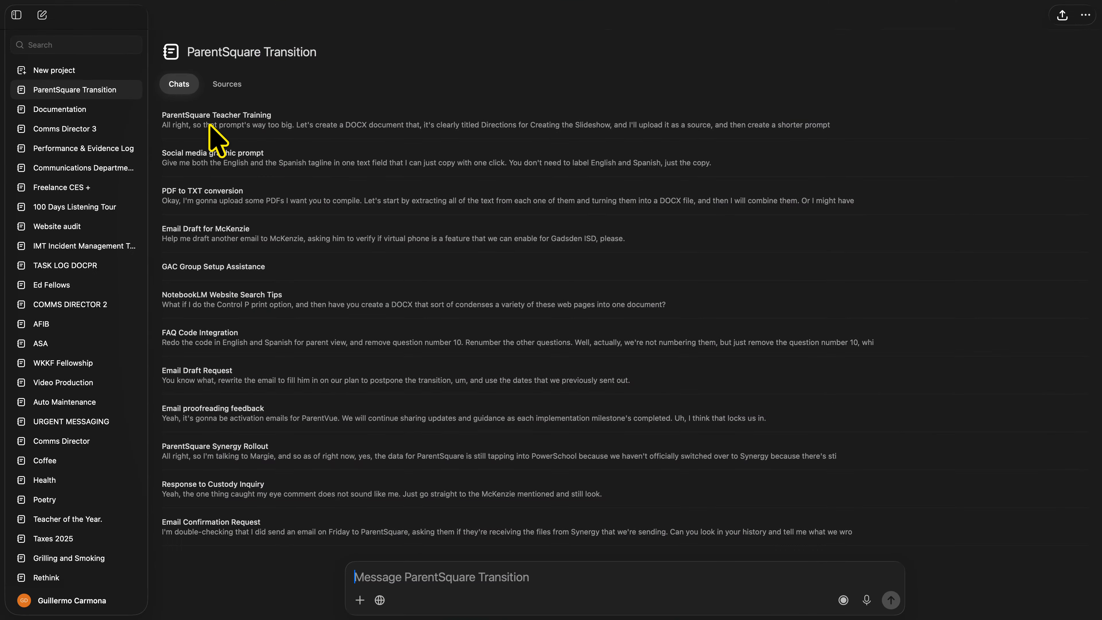
click(213, 128)
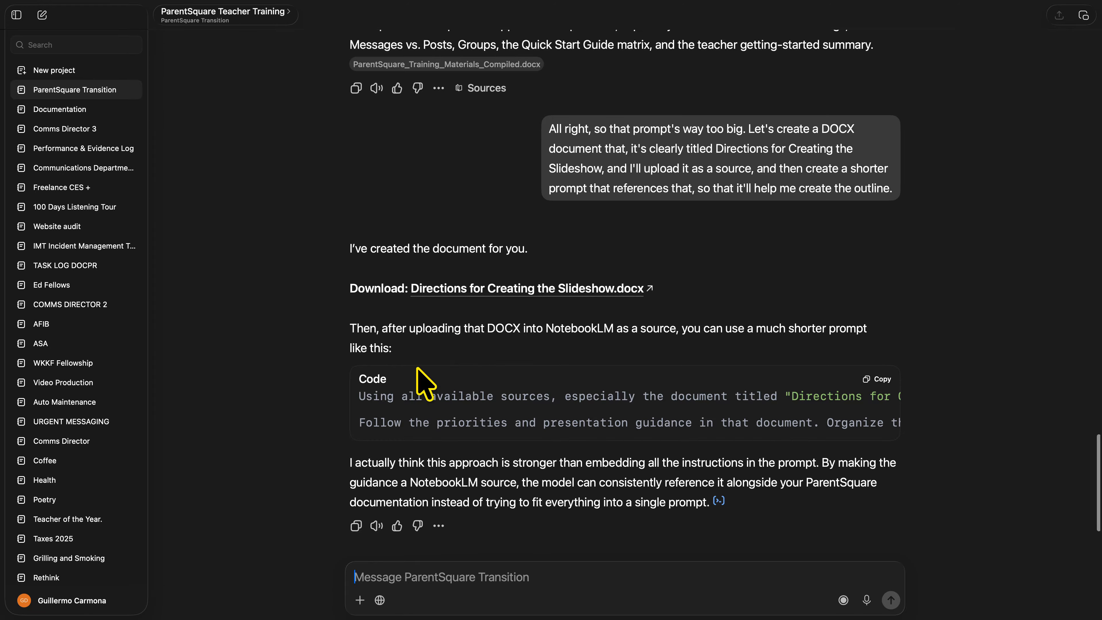
scroll(489, 395, up, 3)
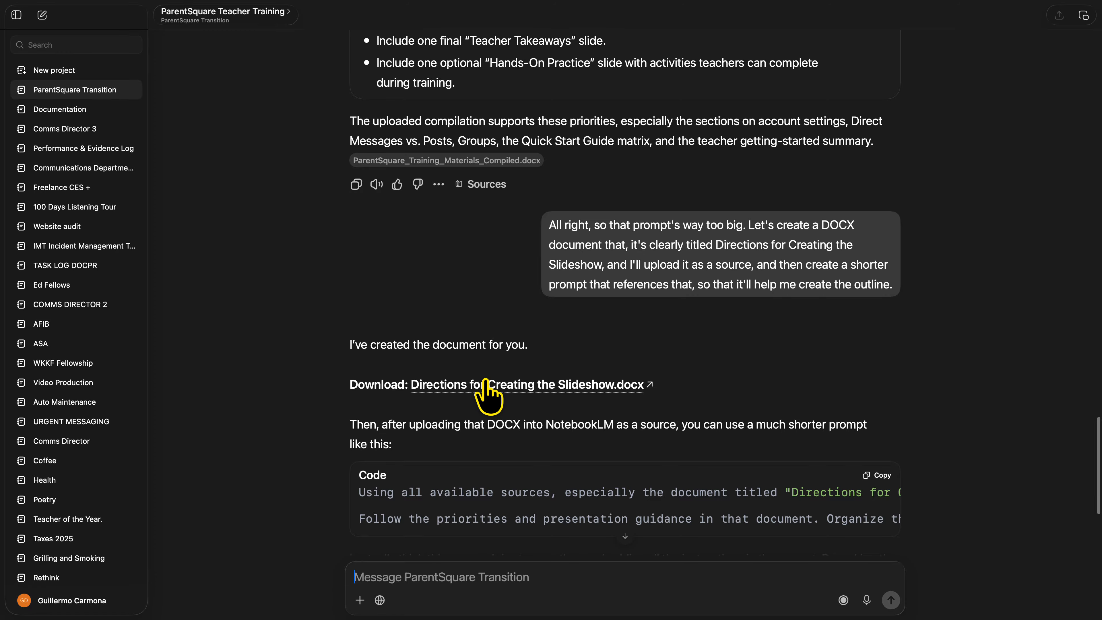
scroll(525, 399, up, 10)
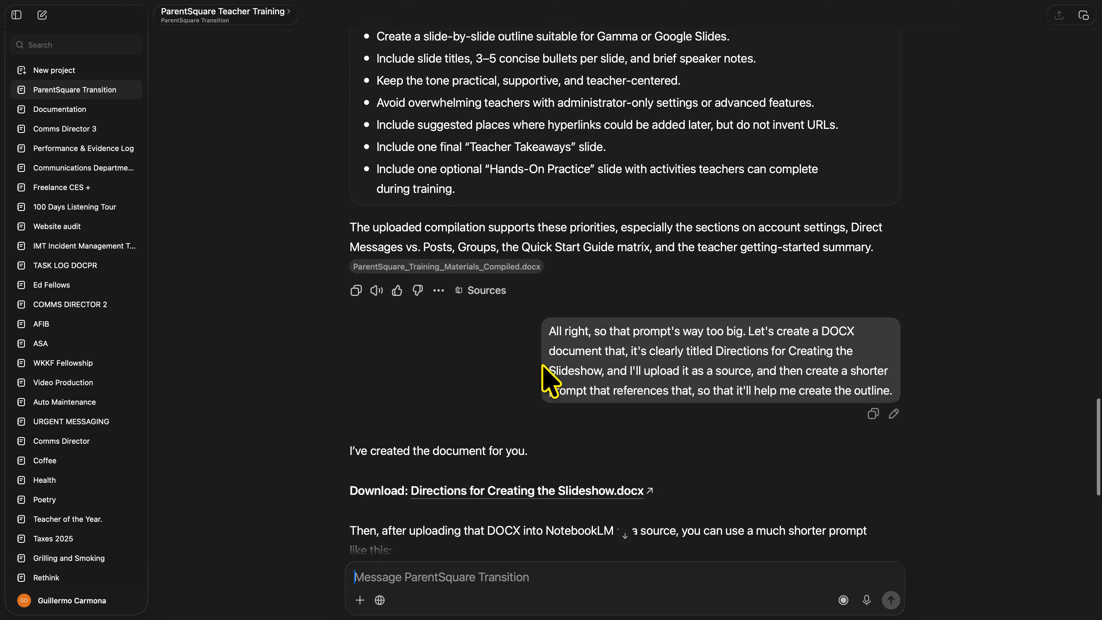
drag(514, 513, 423, 111)
scroll(431, 351, down, 20)
scroll(478, 352, down, 10)
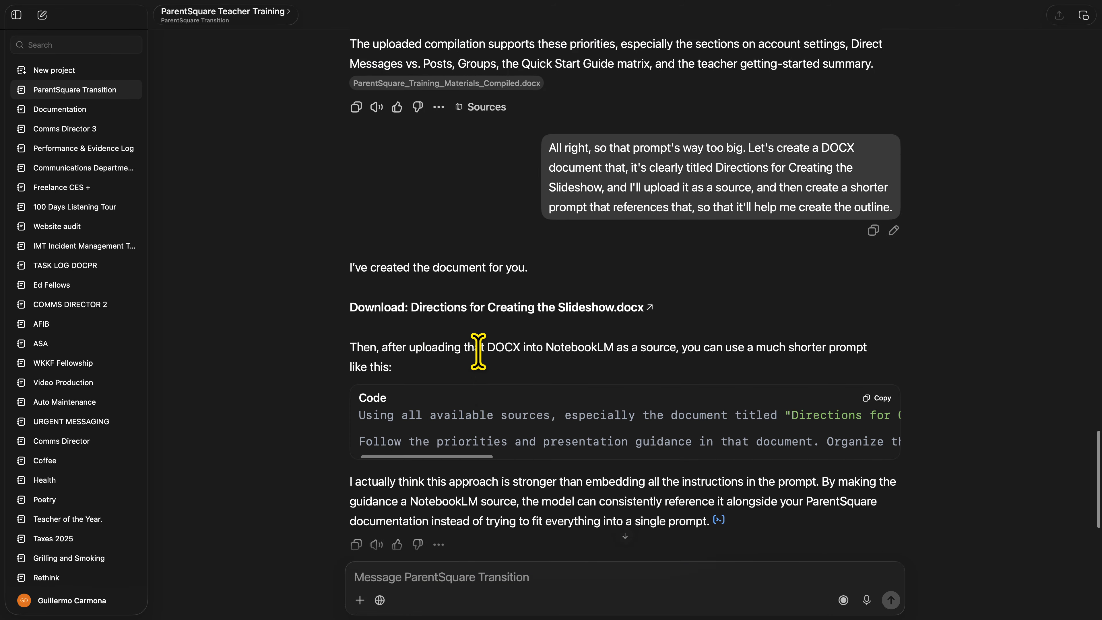
Step: Copy the shorter NotebookLM prompt that references the document Directions for Creating the Slideshow
scroll(478, 351, up, 2)
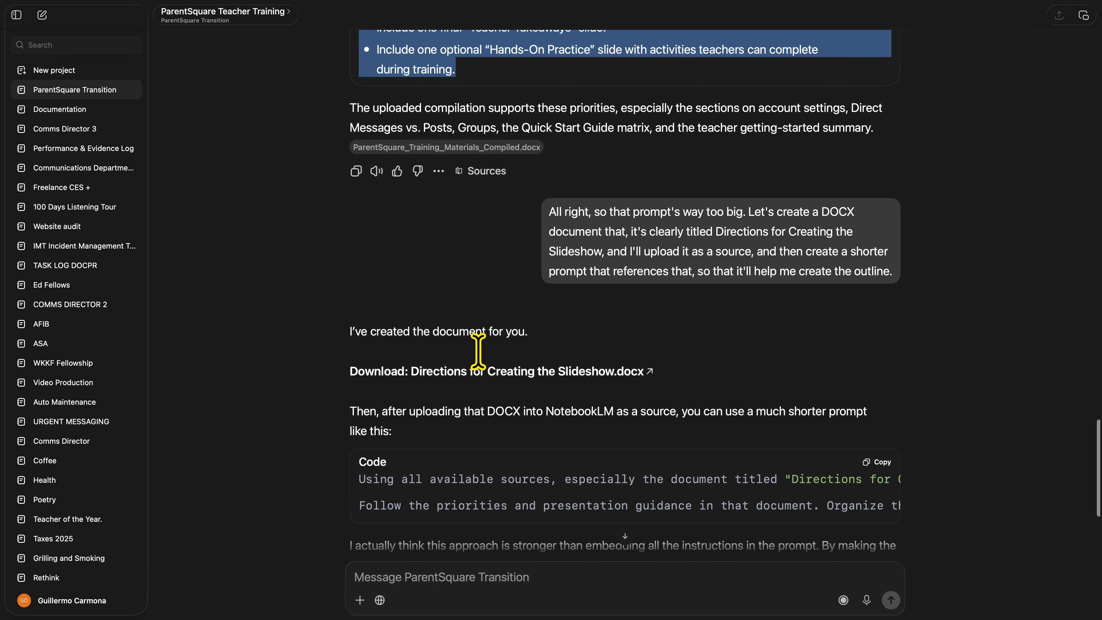
scroll(478, 351, up, 2)
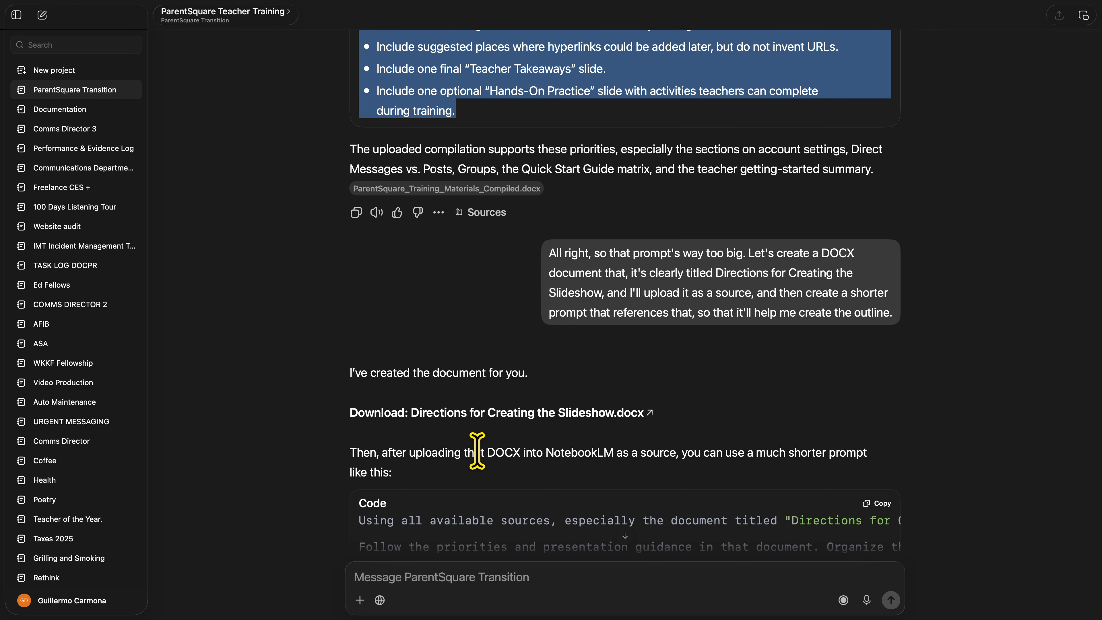
scroll(477, 451, down, 3)
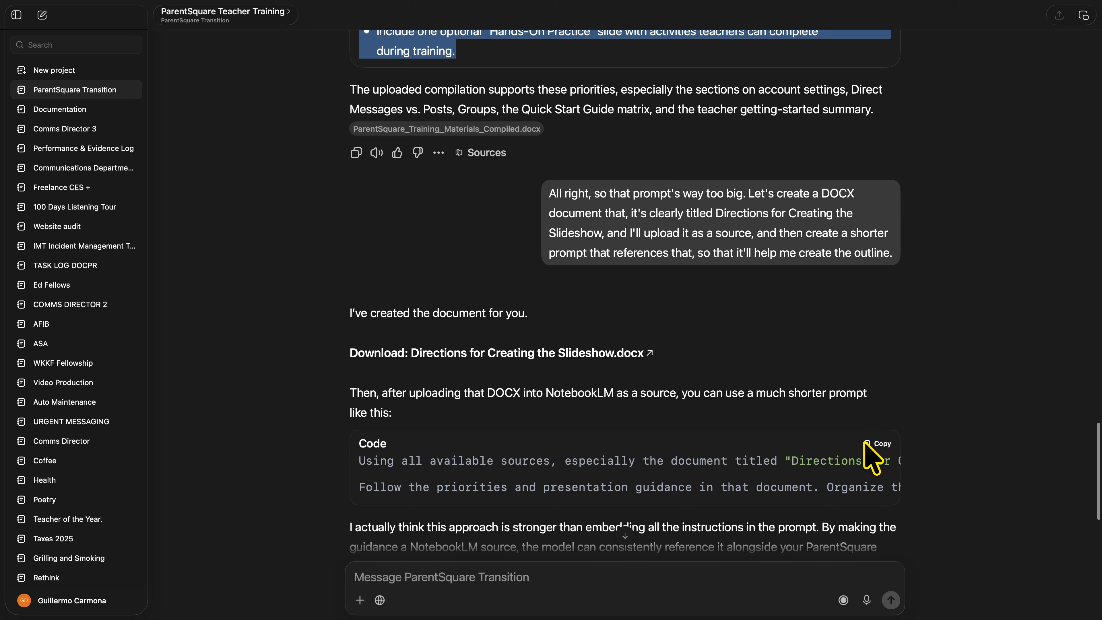
Step: Switch to the NotebookLM notebook in Chrome and examine the slide outline and earlier answers in its chat
key(ctrl+Up)
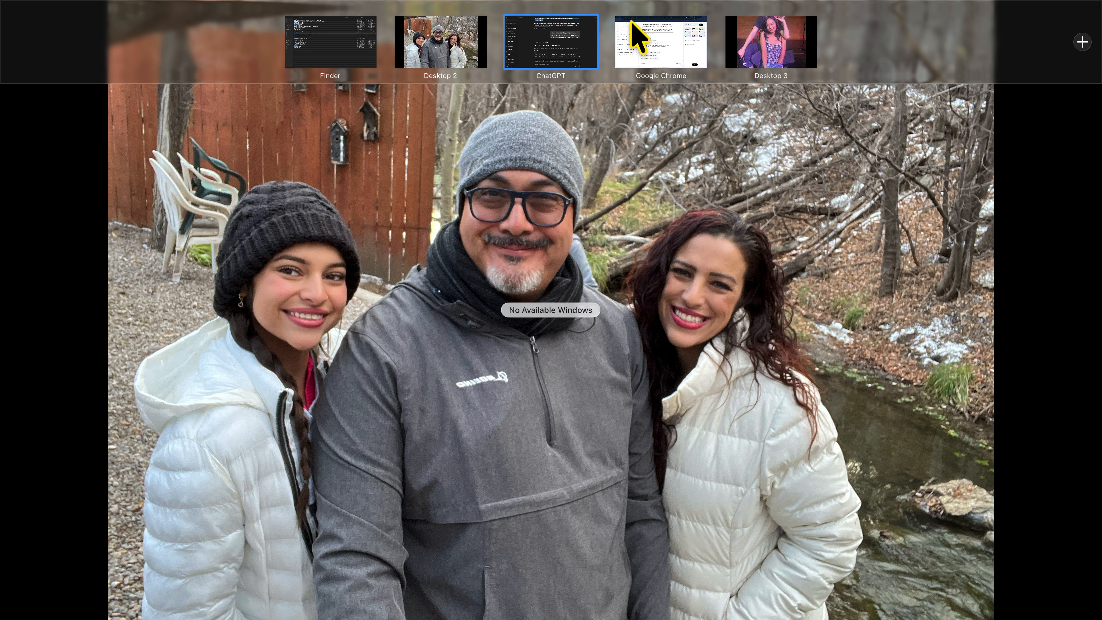
click(636, 34)
scroll(549, 417, up, 20)
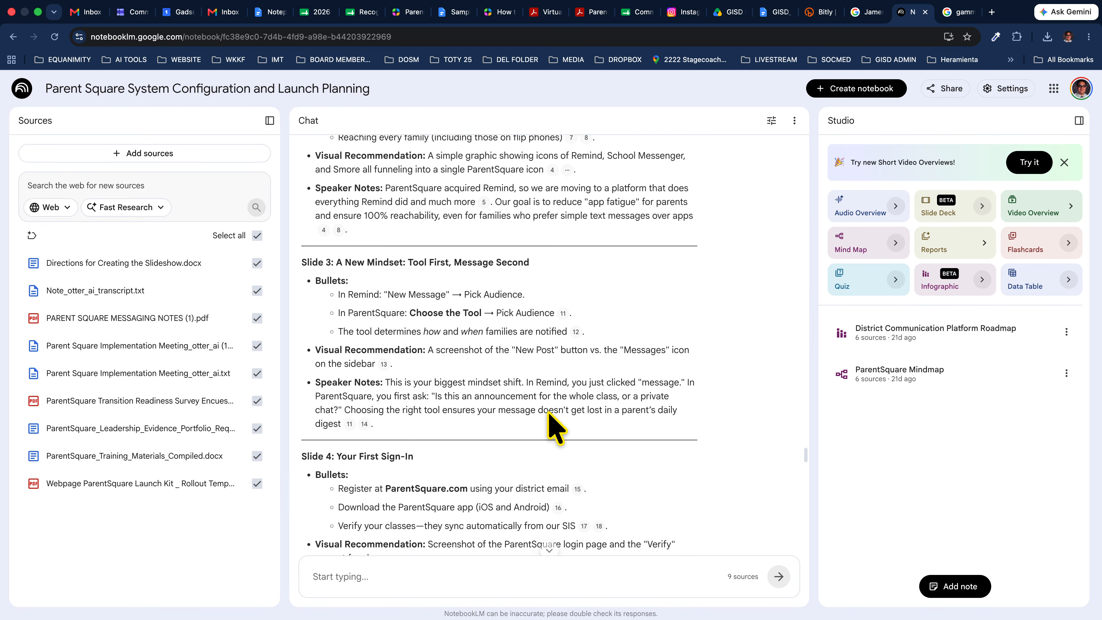
scroll(548, 412, up, 15)
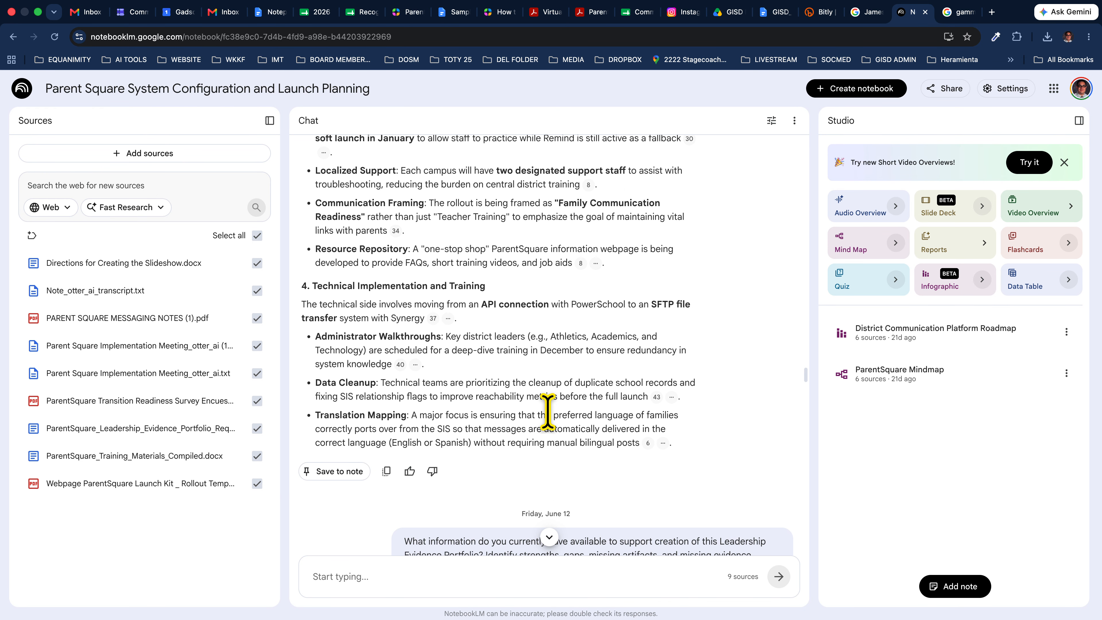
scroll(547, 412, down, 5)
scroll(549, 417, up, 5)
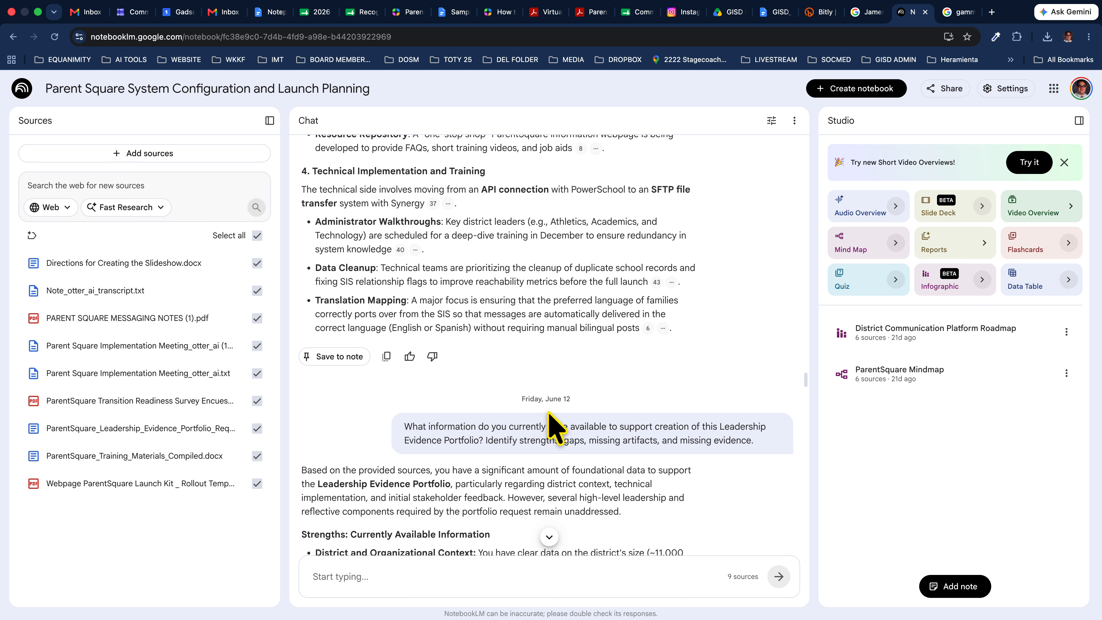
scroll(549, 417, down, 5)
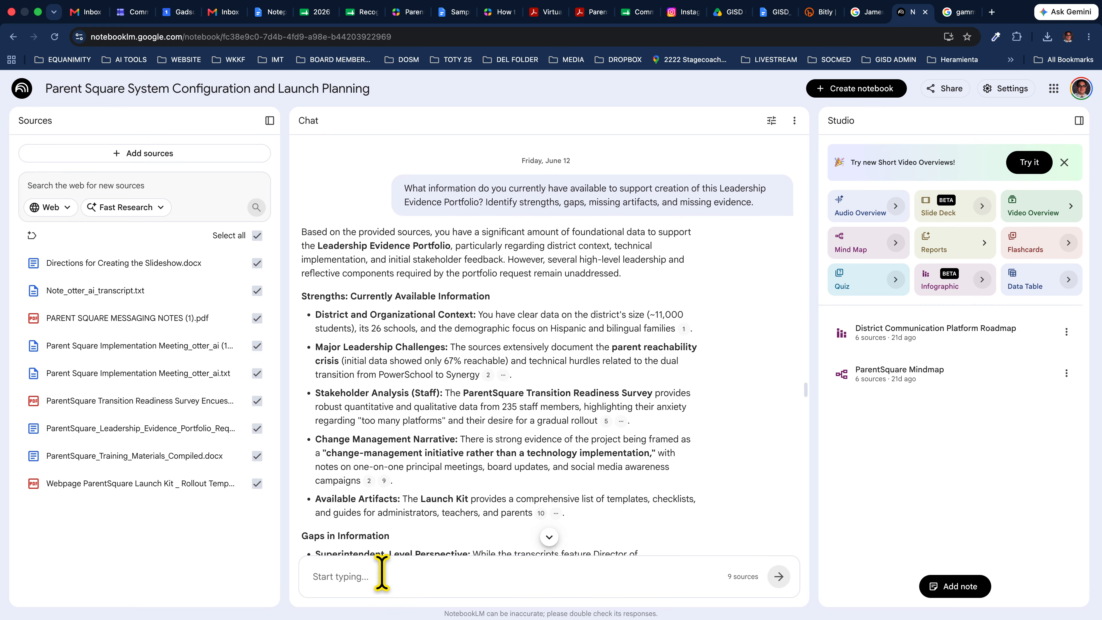
click(381, 575)
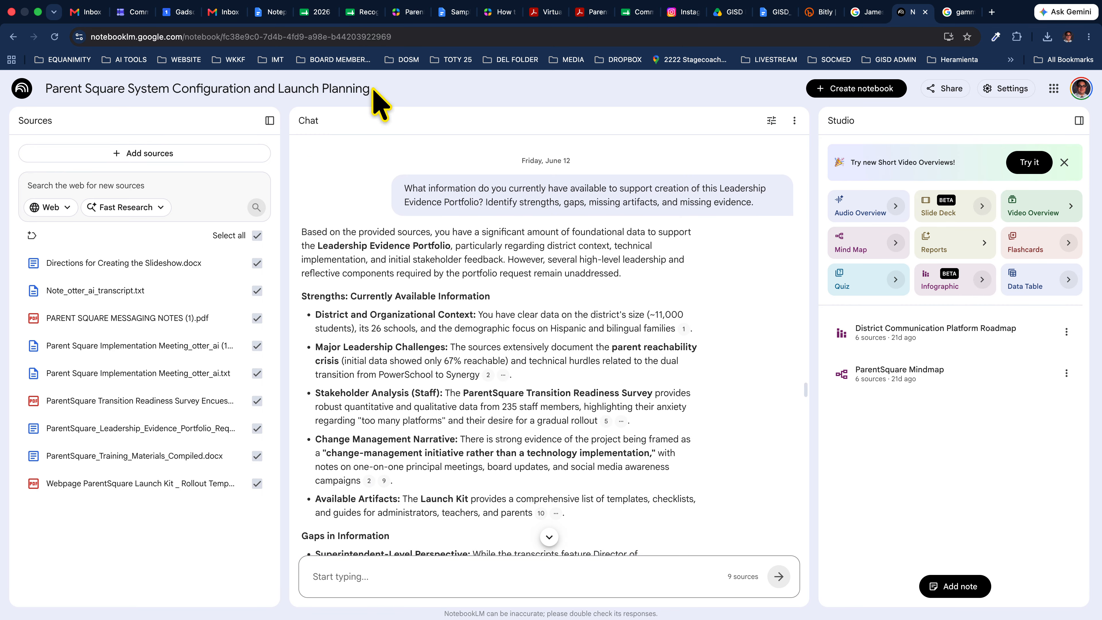
Step: Paste the shorter prompt above Leadership Announcement Materials in the Notepad 3 document and remove the blank line between its two paragraphs
click(275, 12)
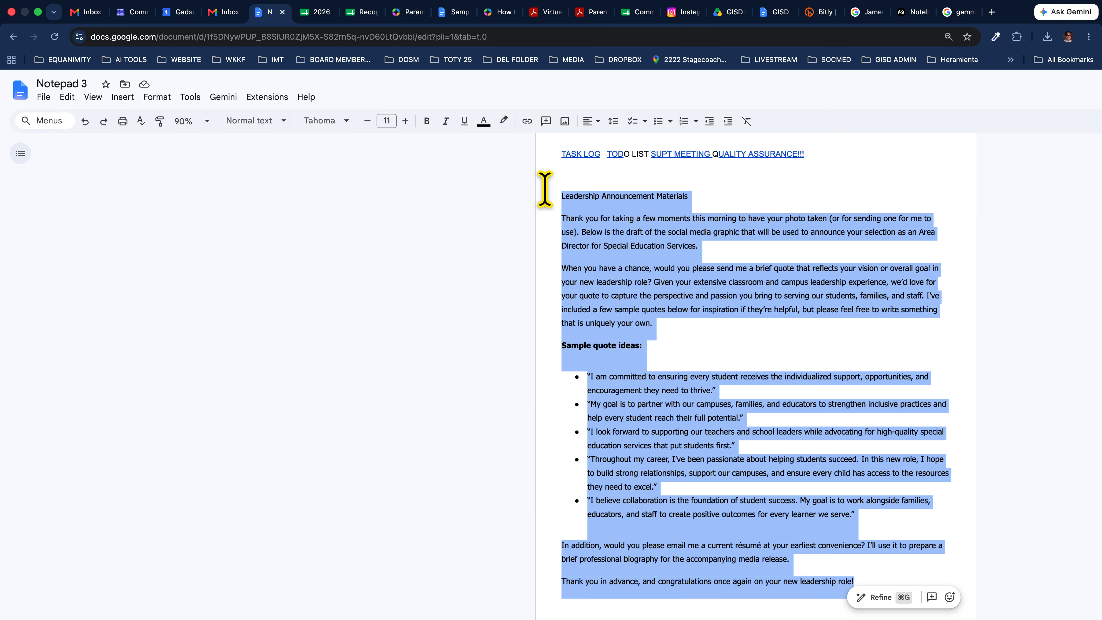
click(561, 197)
text(Using all available sources, especially the document titled "Directions for Creating the Slideshow," create a comprehensive slide-by-slide outline for a Google Slides presentation that will be used to train Gadsden ISD teachers on getting started with ParentSquare.  Follow the priorities and presentation guidance in that document. Organize the slides in a logical teaching sequence, include suggested speaker notes for each slide, and recommend visuals or screenshots where appropriate. The outline should be ready to import into Gamma or build directly in Google Slides.)
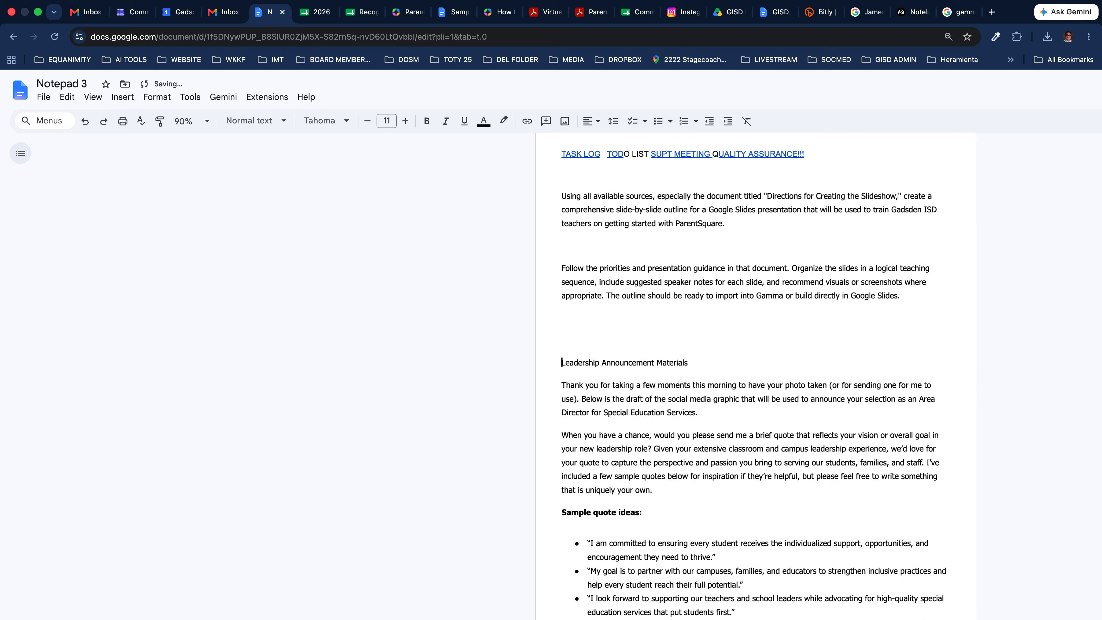
key(Return)
click(665, 246)
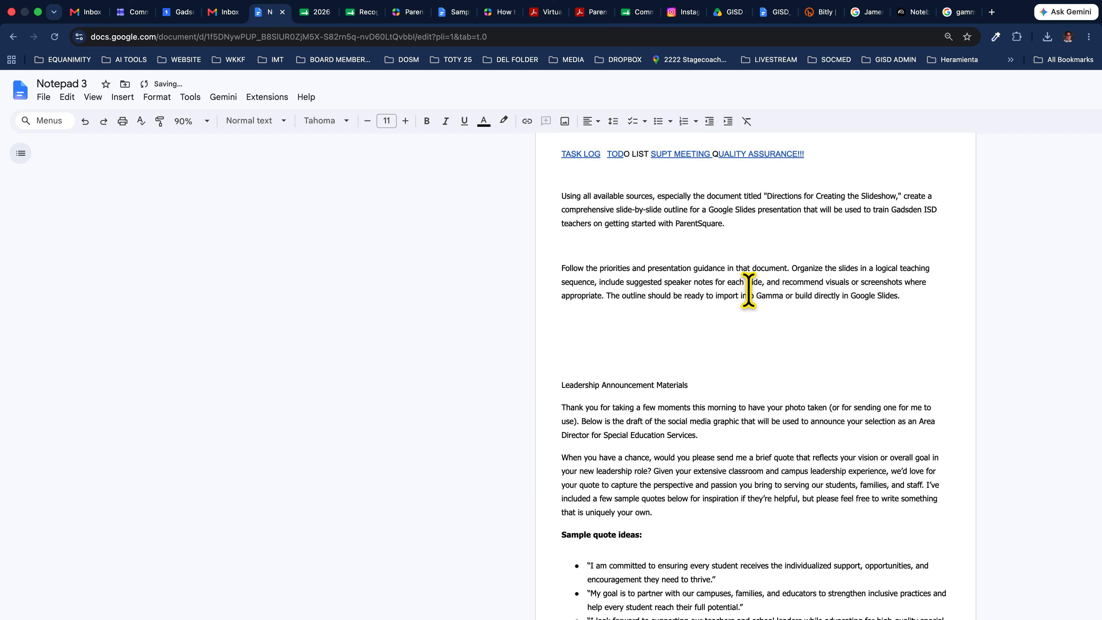
key(BackSpace)
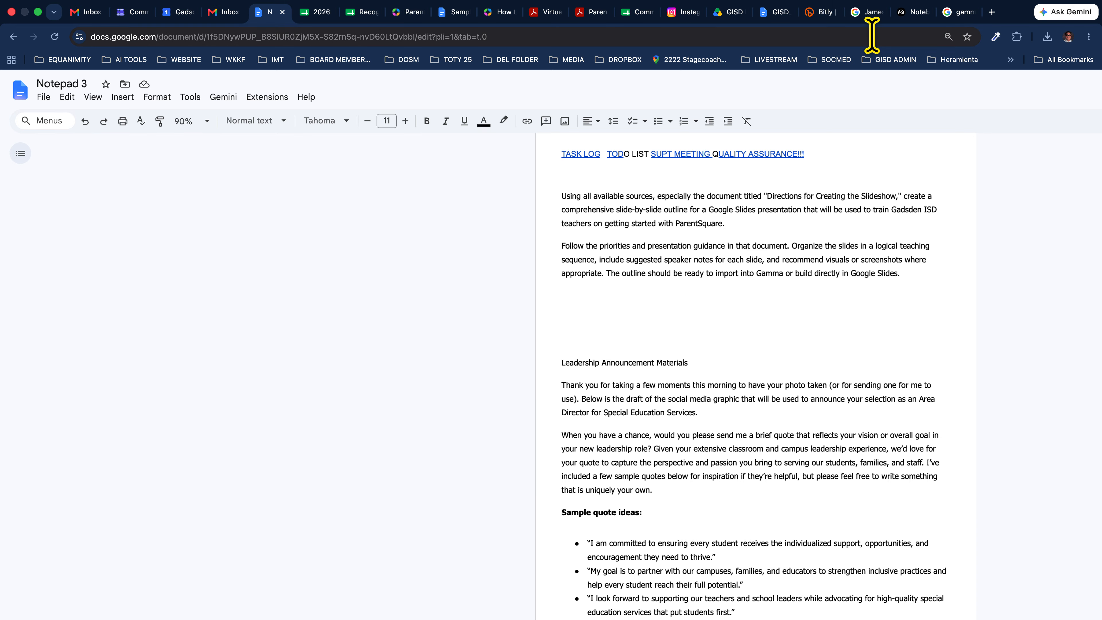
Step: Open the Gamma website from the "gamma ai" Google search results and go to its sign-in page
click(959, 18)
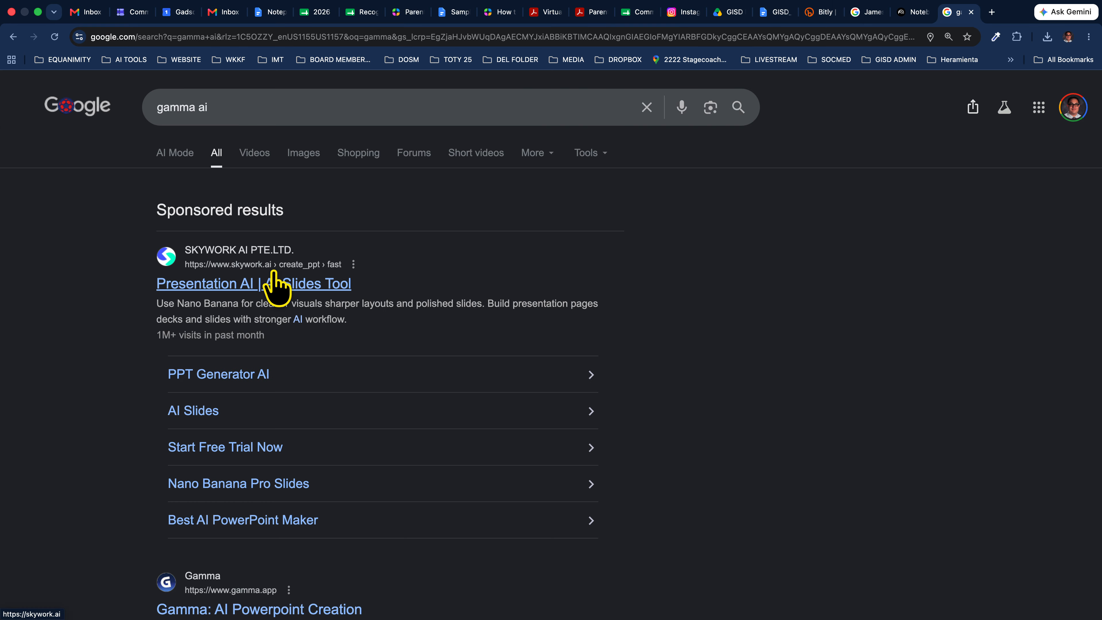
scroll(278, 304, down, 4)
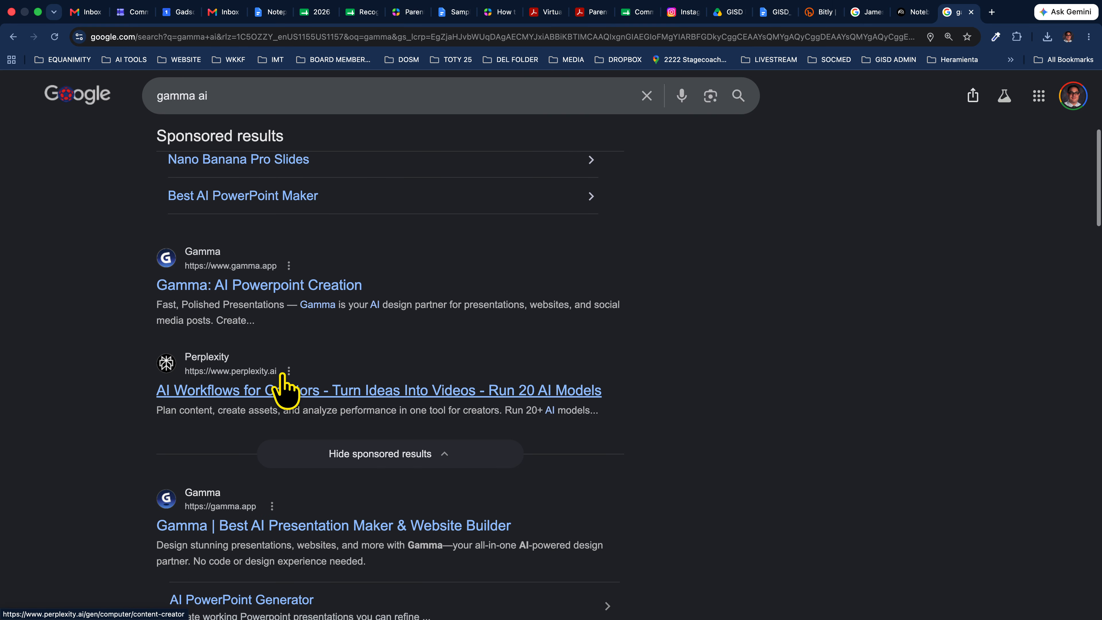
click(229, 283)
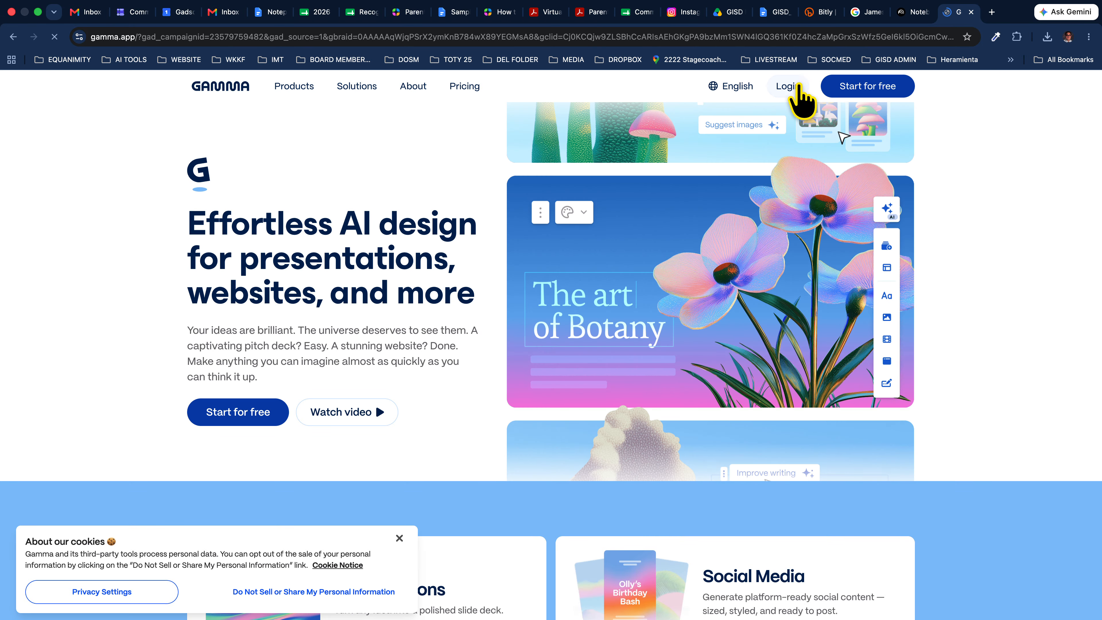
click(799, 89)
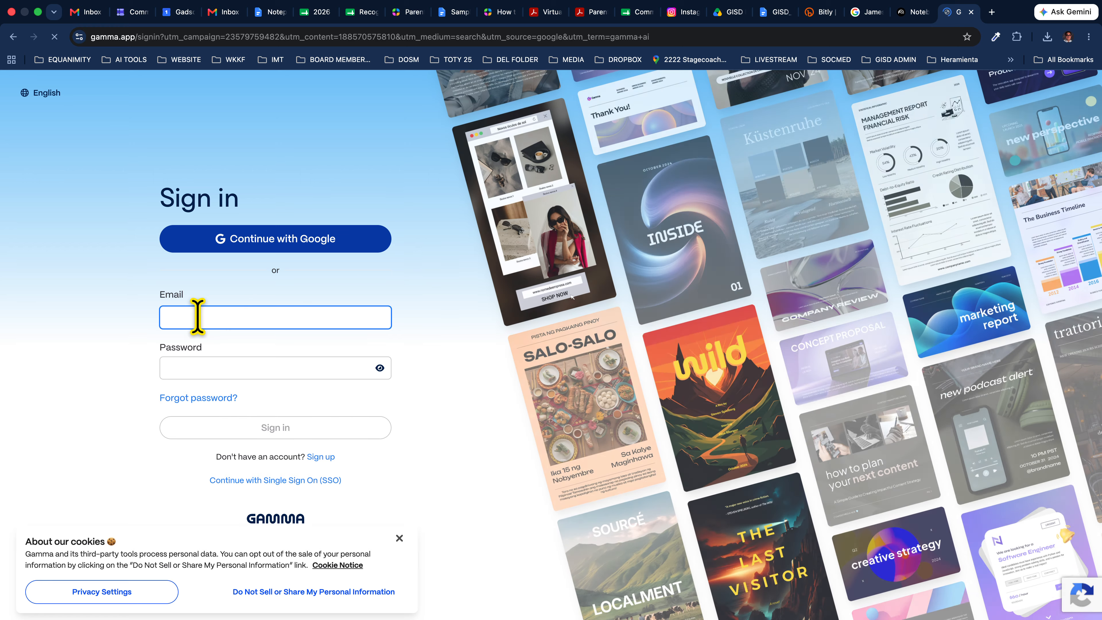
click(200, 316)
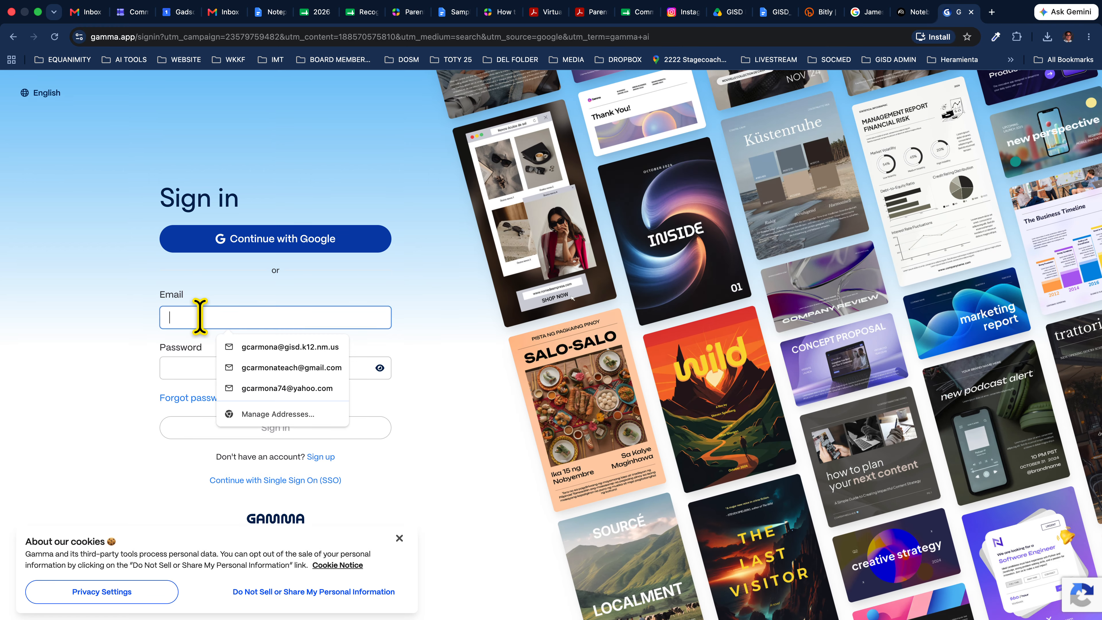
click(252, 348)
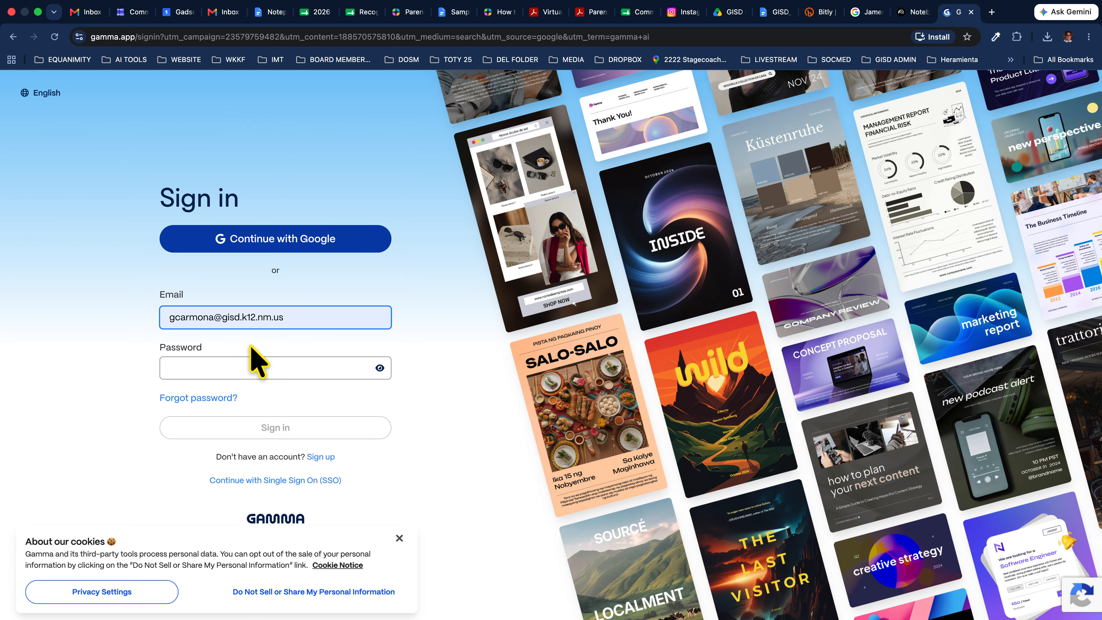
click(250, 316)
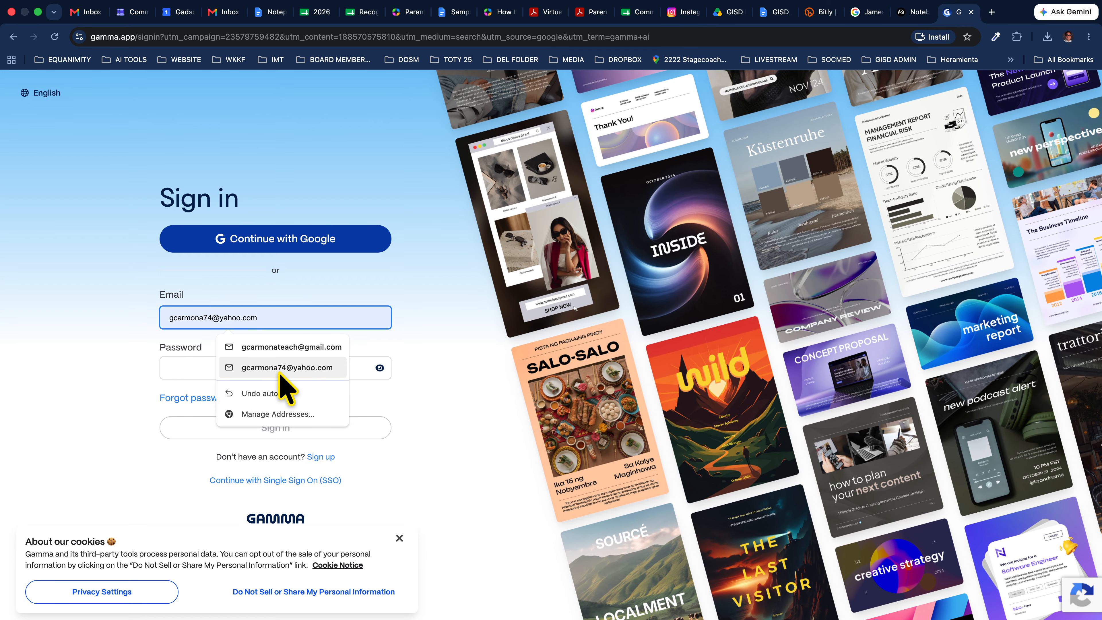
click(282, 348)
click(244, 367)
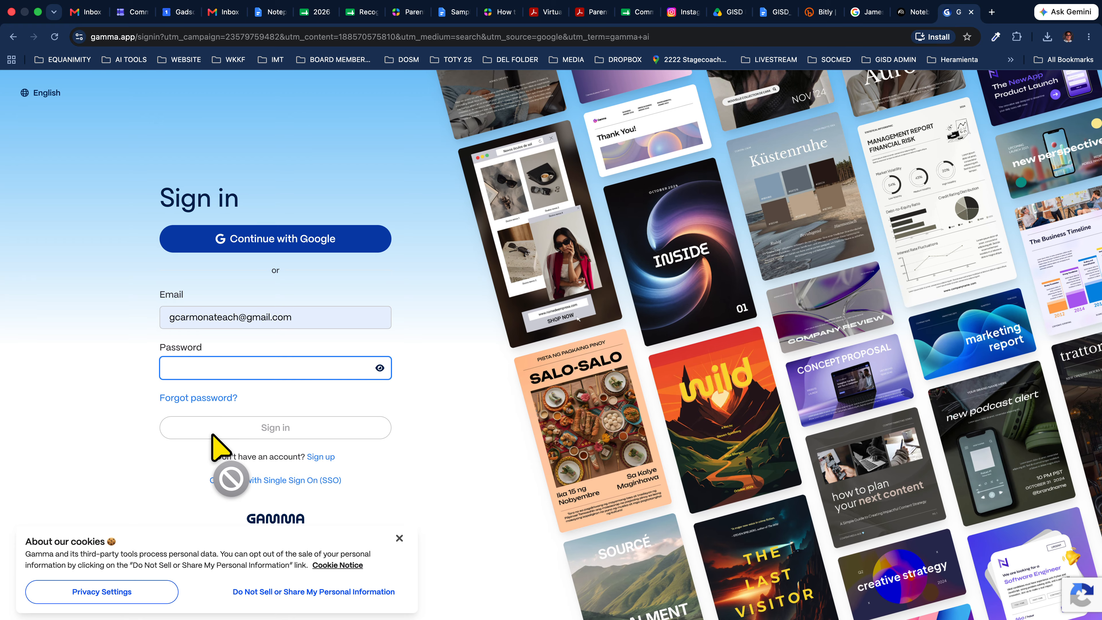
click(193, 488)
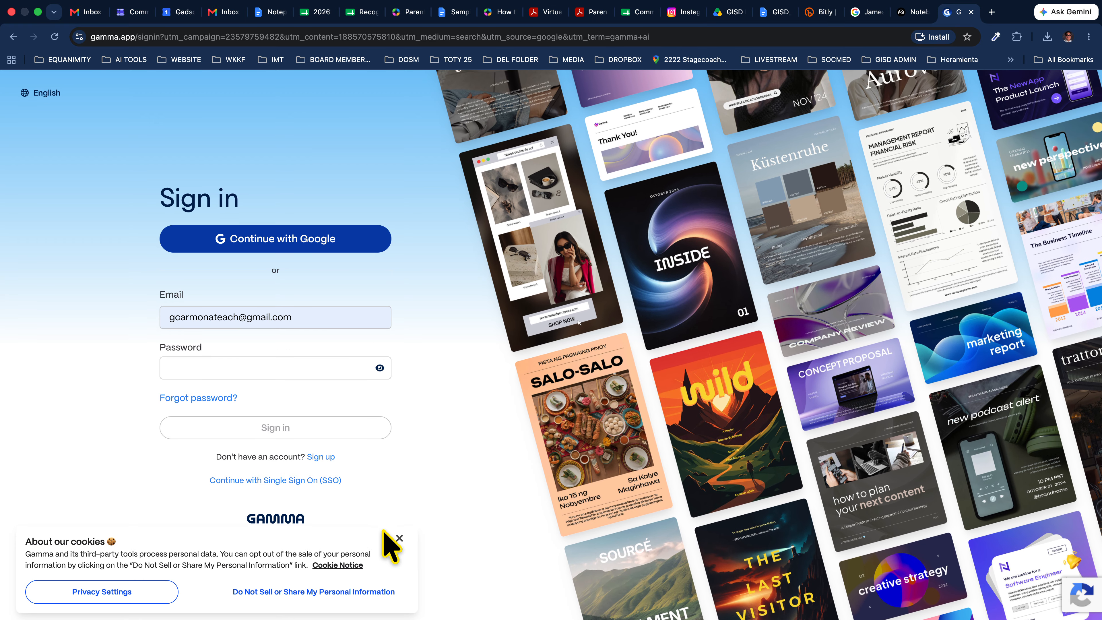
Step: Dismiss the cookie notice and sign in to Gamma with the Google account
click(399, 537)
click(275, 238)
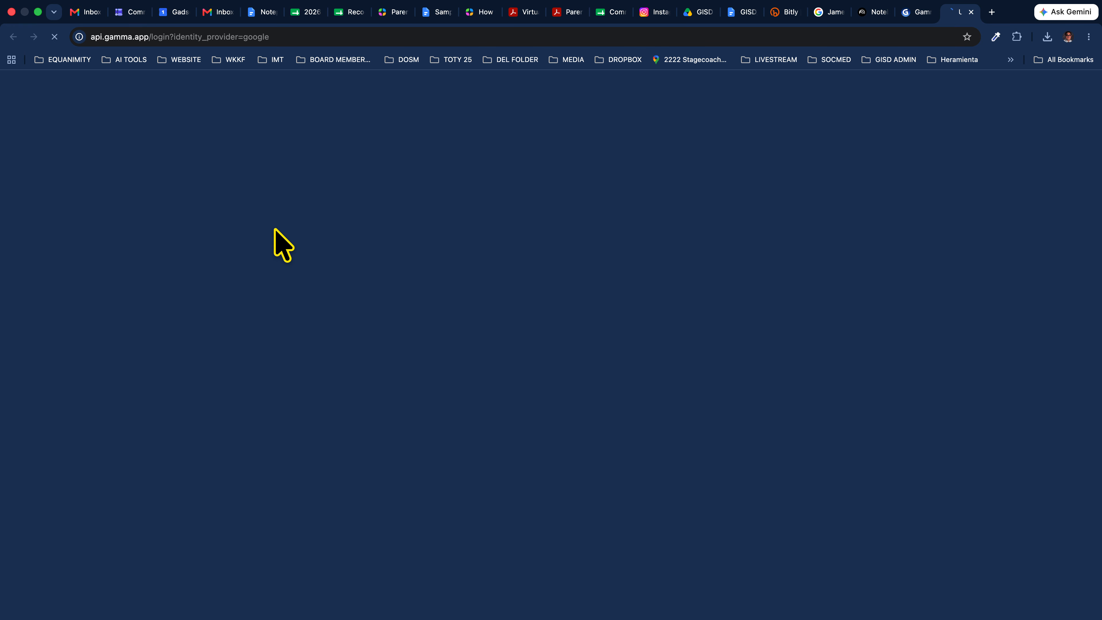
click(625, 295)
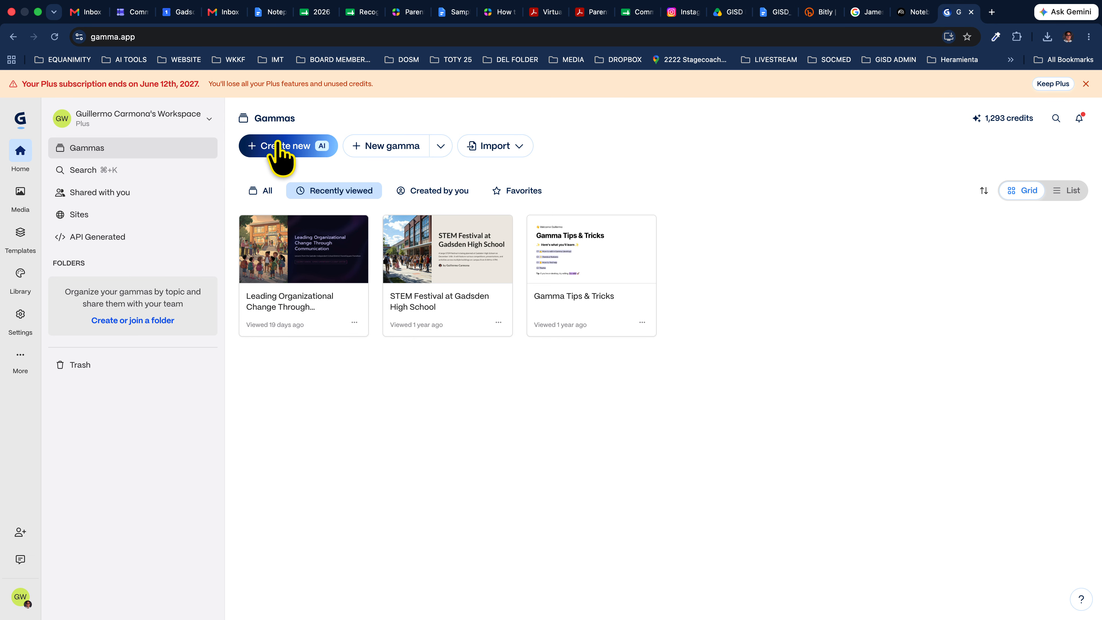
Step: Start a new AI creation from pasted text and copy the full slide outline answer from the NotebookLM chat
click(279, 149)
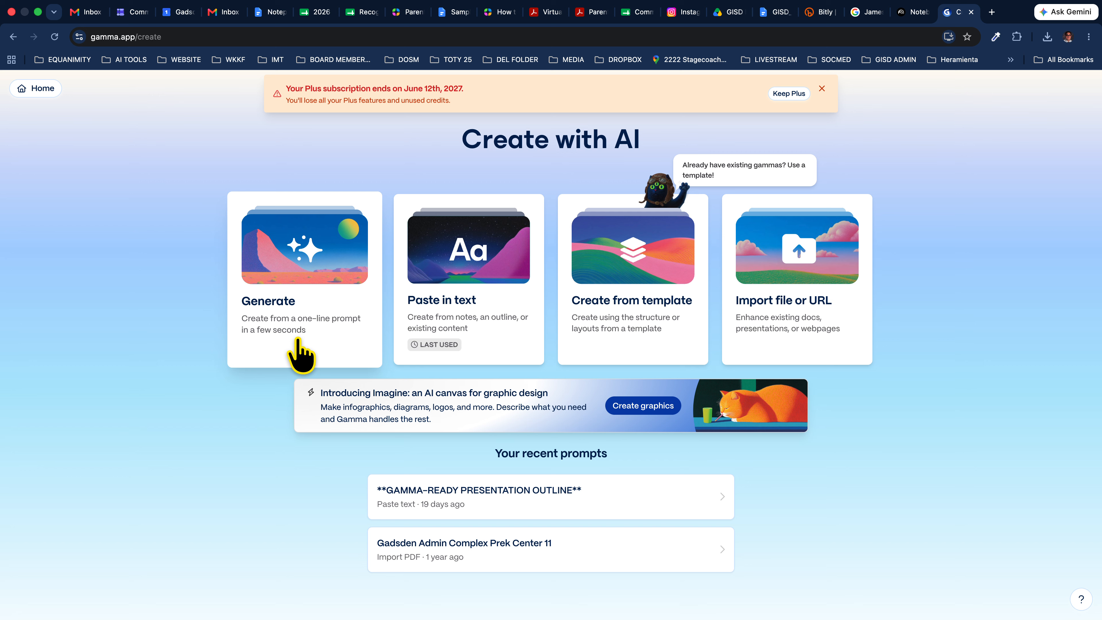
click(453, 332)
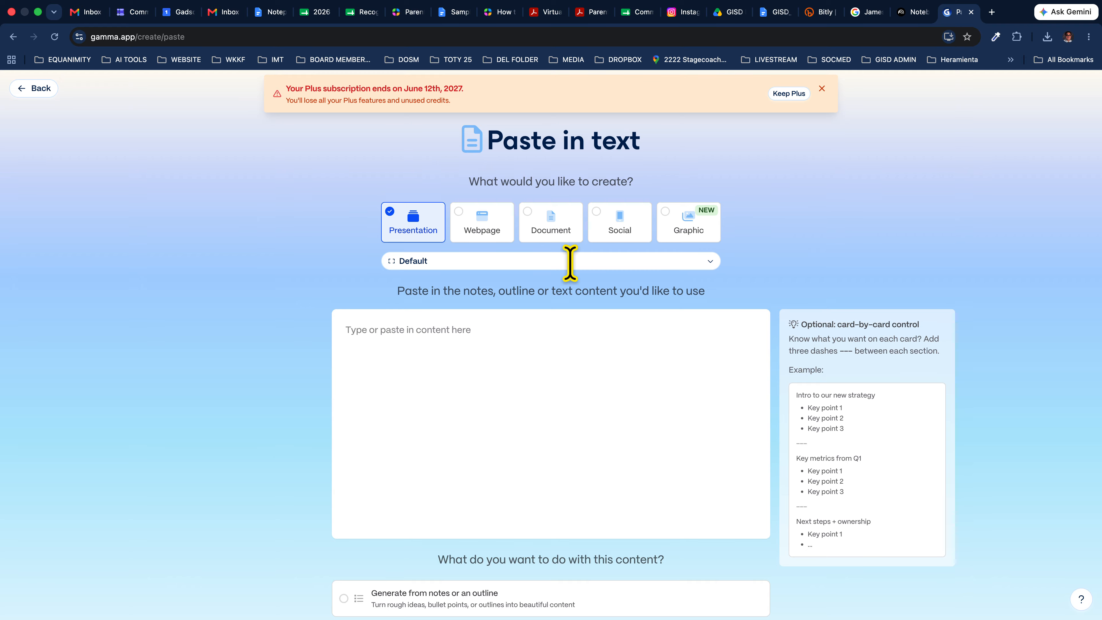
click(909, 12)
scroll(407, 432, down, 20)
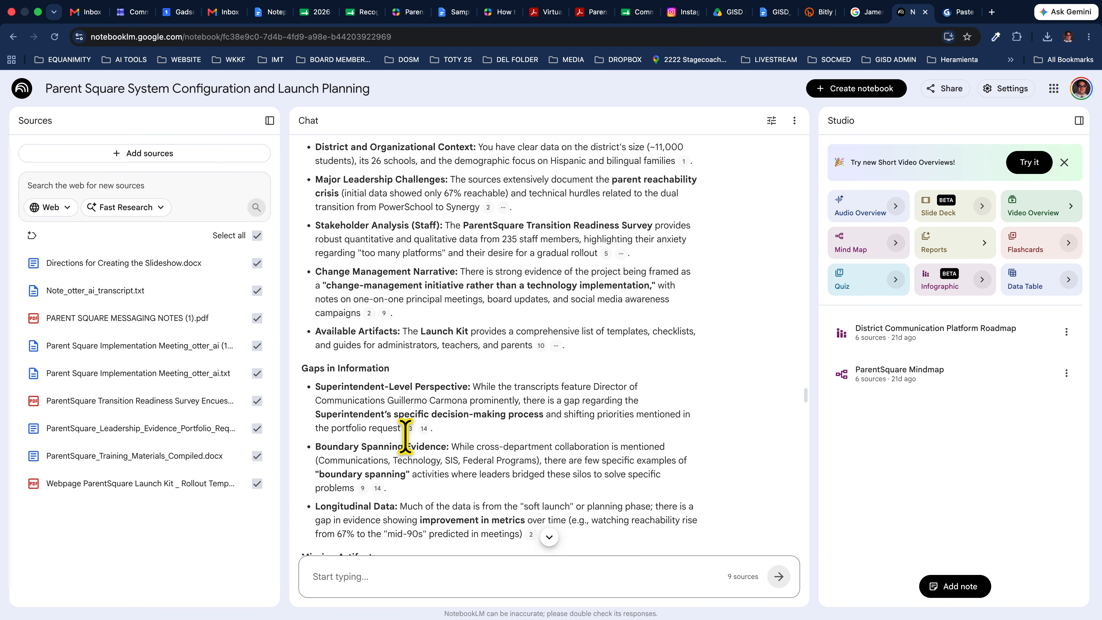
scroll(407, 443, down, 15)
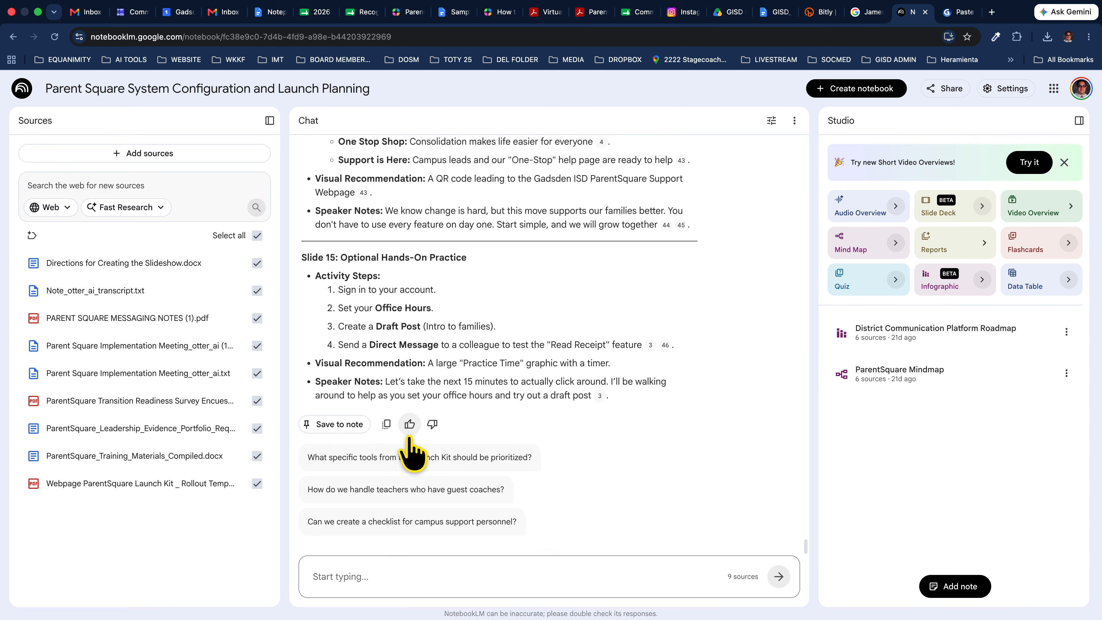
click(387, 425)
Step: Paste the outline into Gamma as presentation content, choose Generate from notes or an outline, and continue to the prompt editor
click(960, 12)
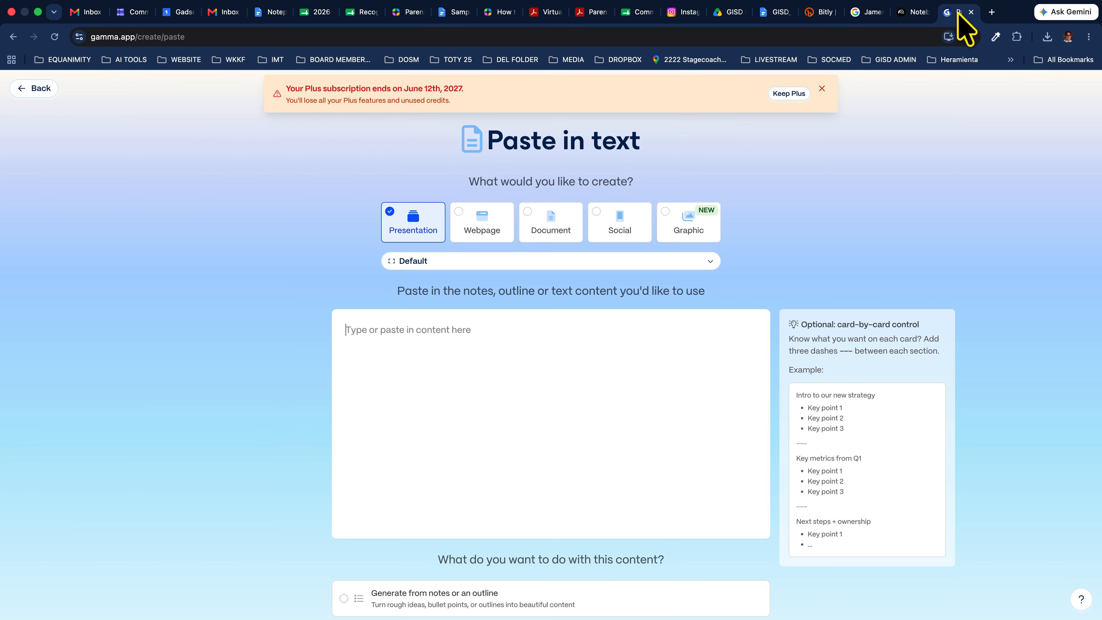
click(469, 337)
key(super+v)
scroll(470, 435, down, 12)
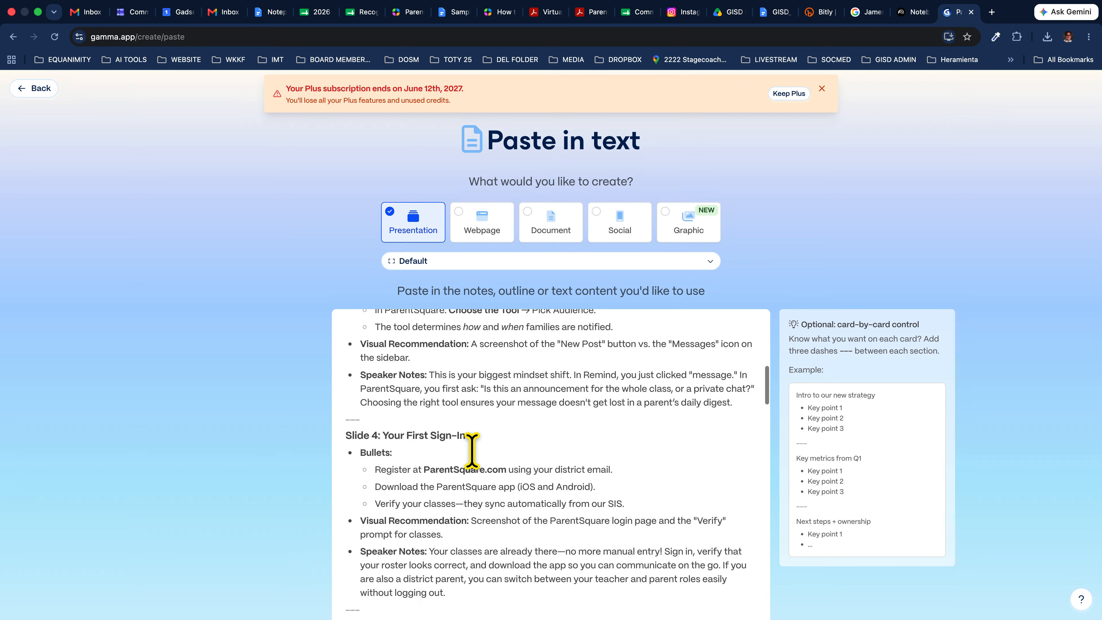
scroll(279, 499, down, 6)
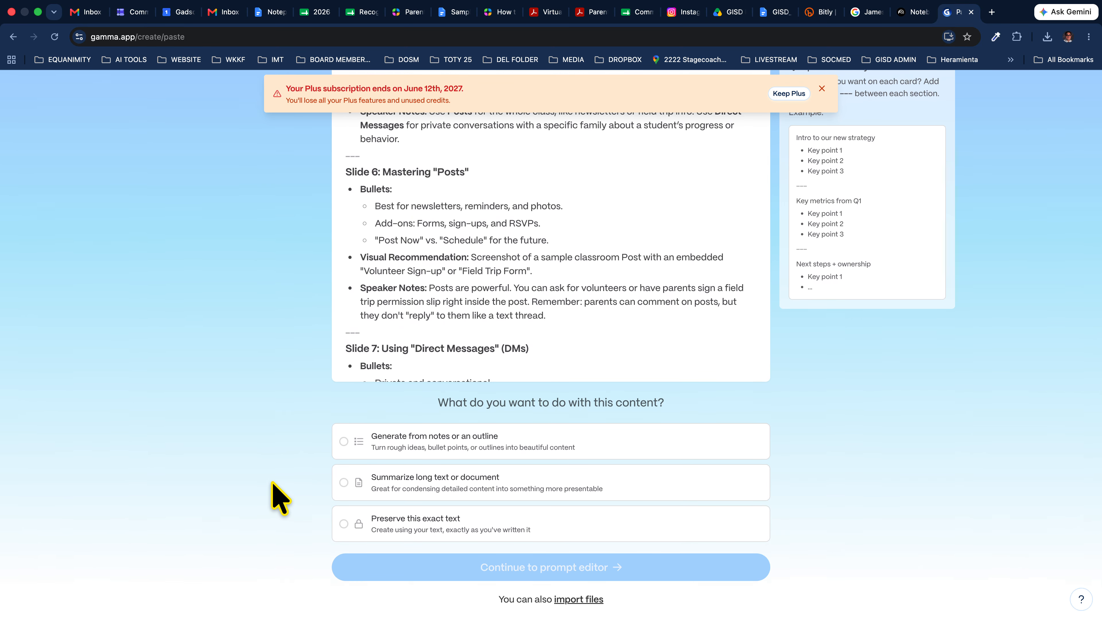
click(389, 445)
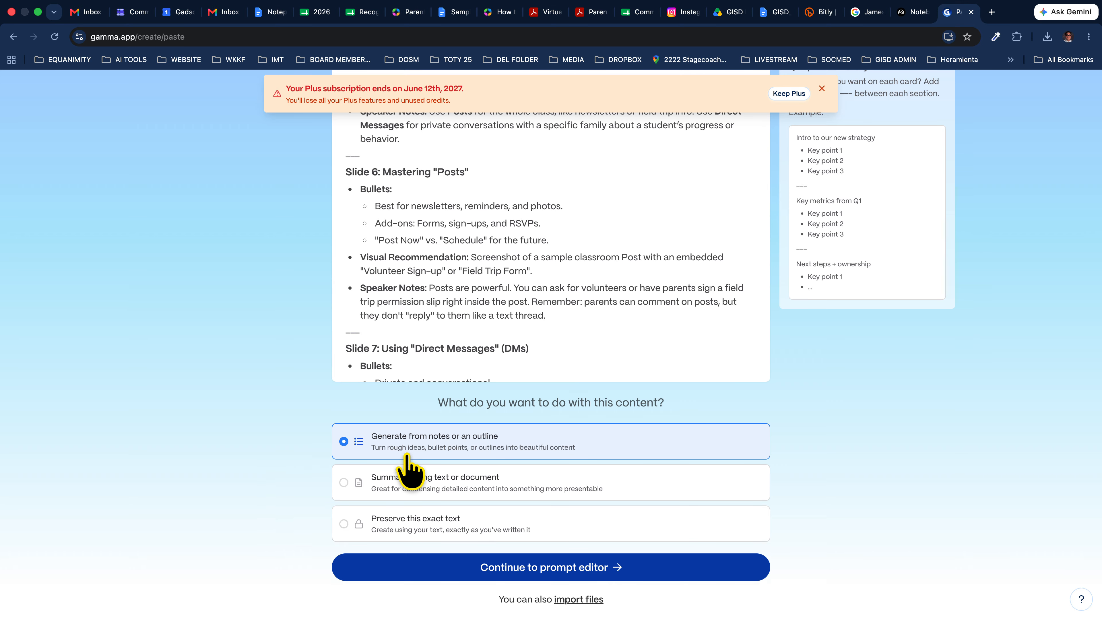
click(459, 573)
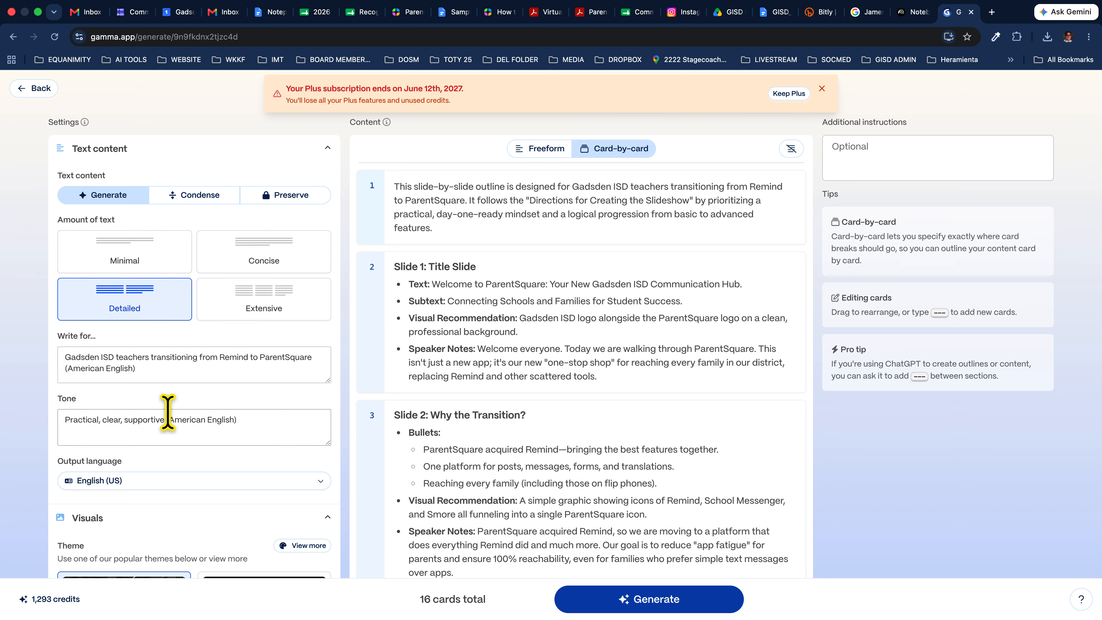
Step: Review the text, theme and image source settings and the outline cards, and generate the presentation
scroll(166, 435, down, 3)
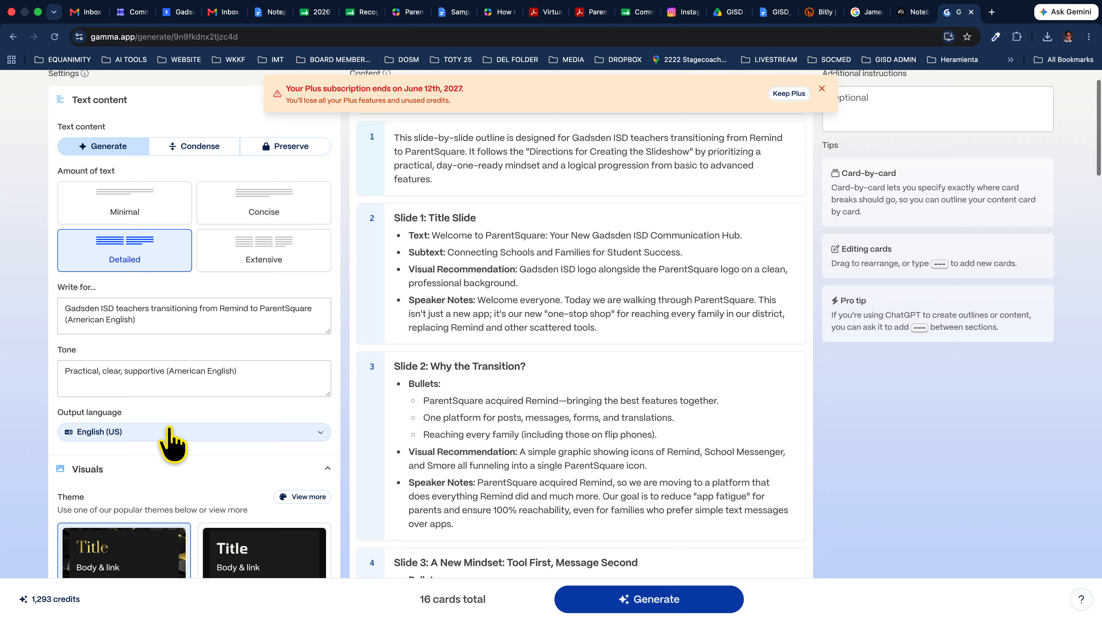
scroll(137, 386, down, 6)
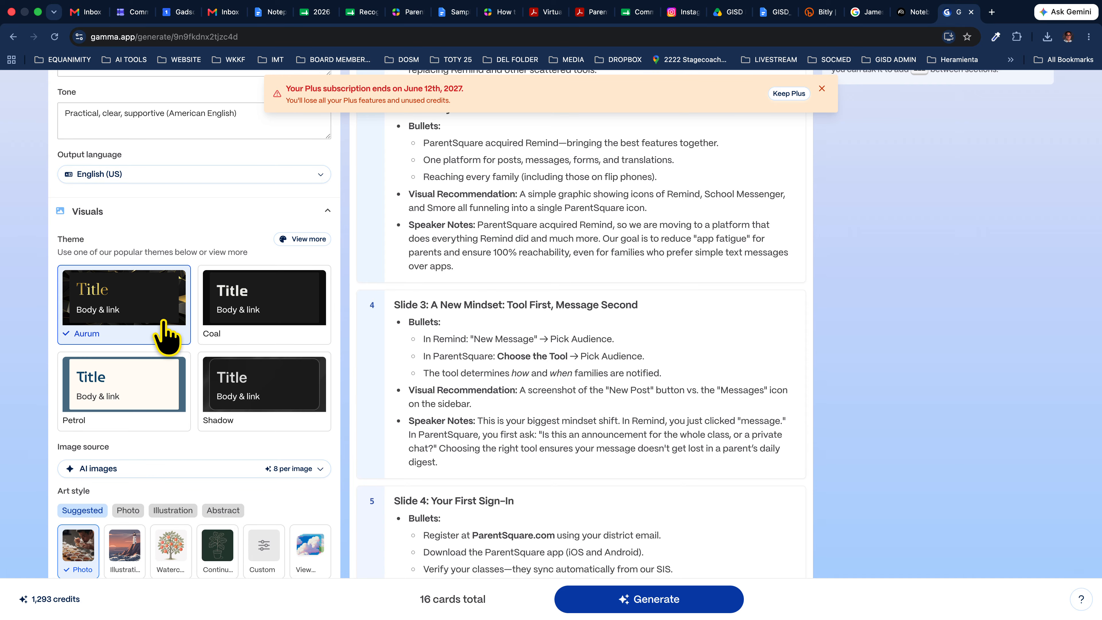
click(207, 474)
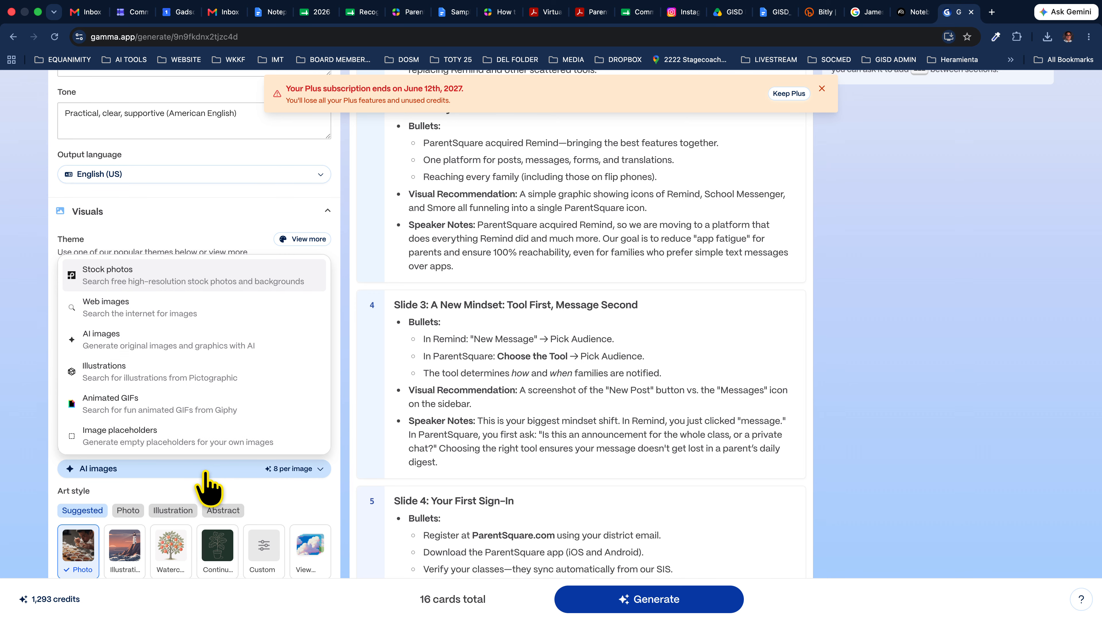
click(206, 475)
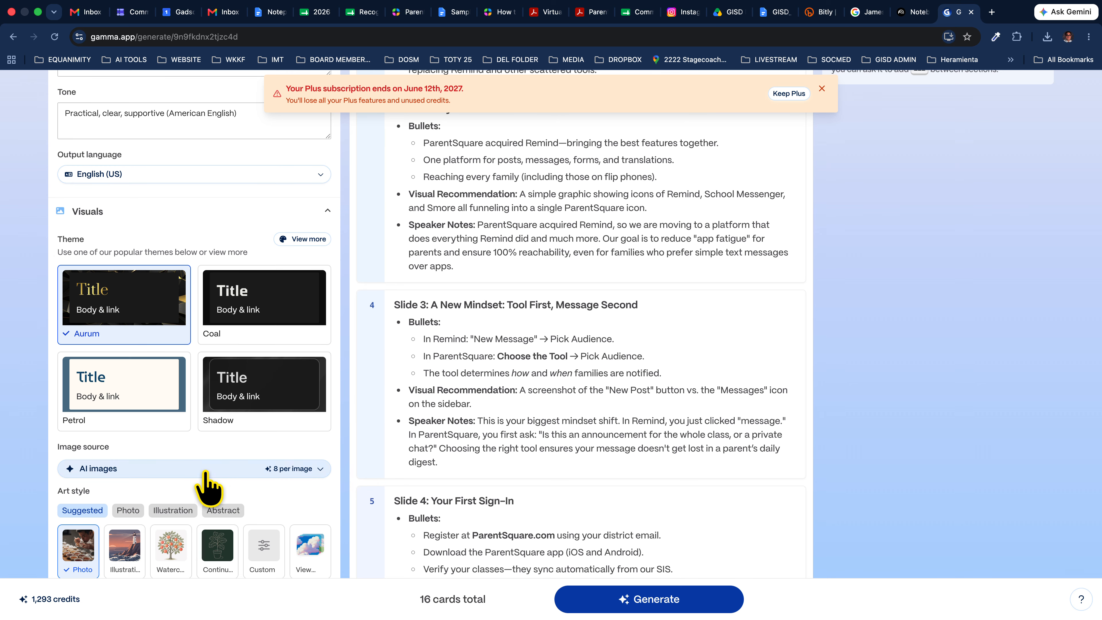
click(206, 475)
click(206, 475)
scroll(209, 489, down, 5)
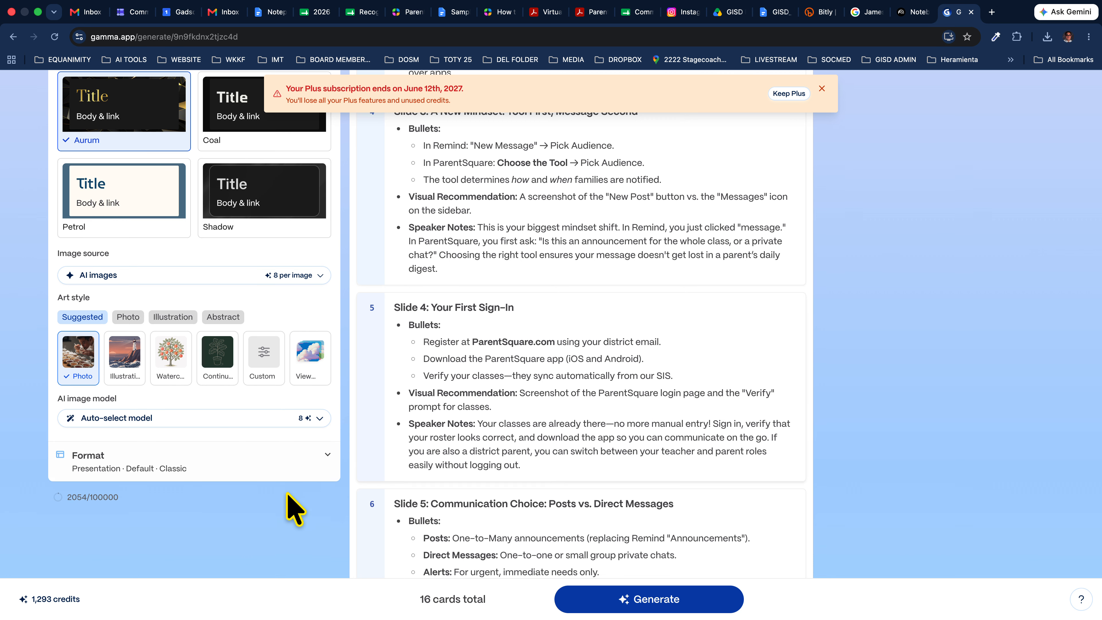
scroll(295, 510, down, 14)
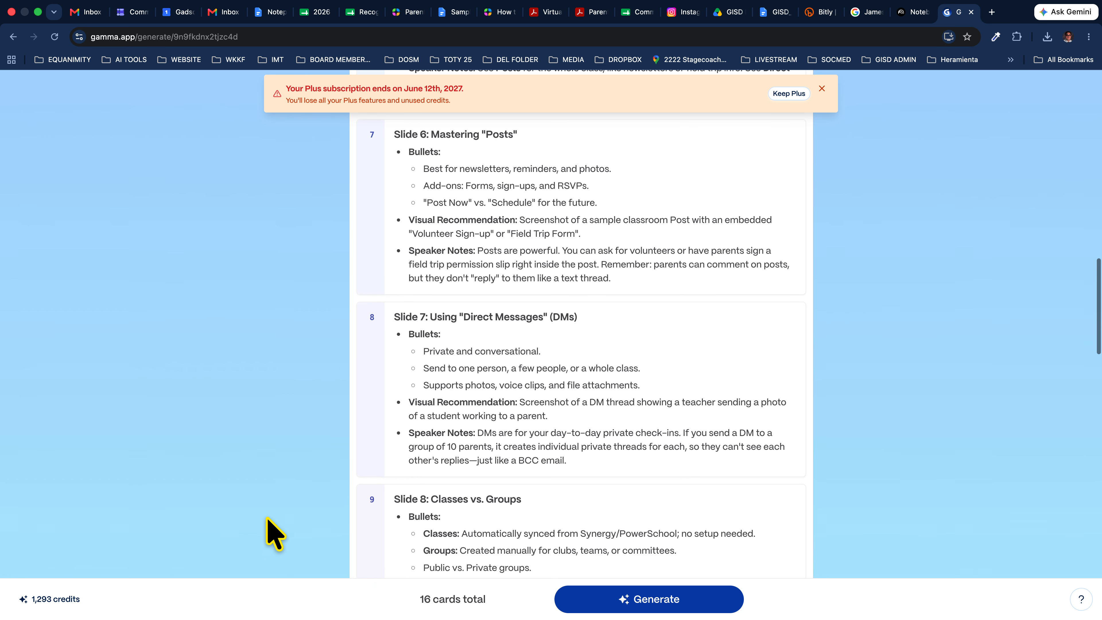
scroll(274, 535, down, 20)
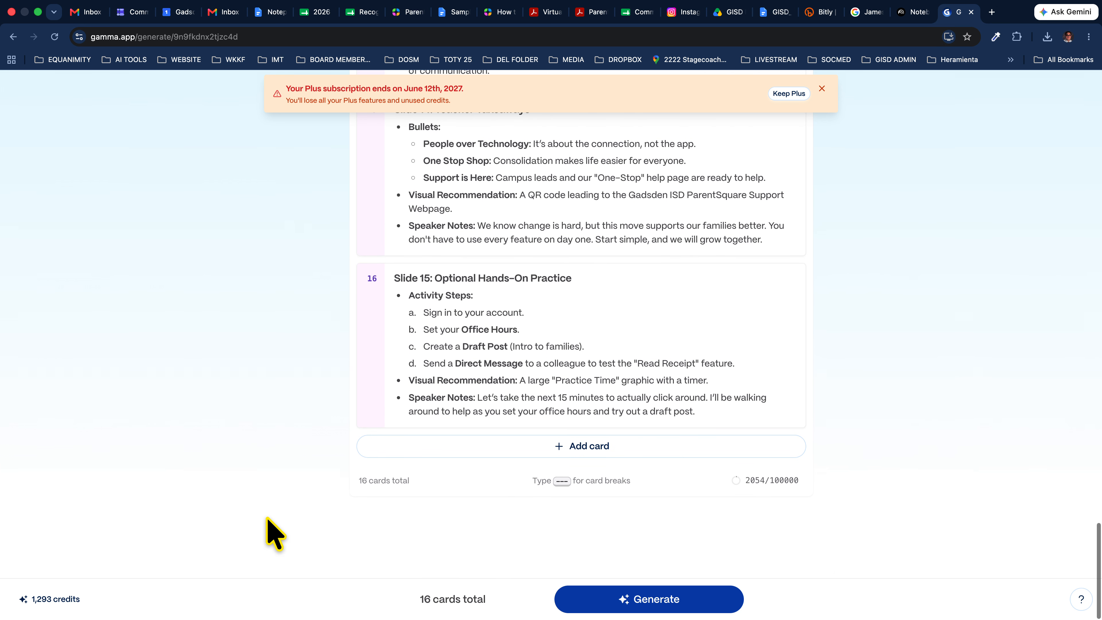
click(649, 599)
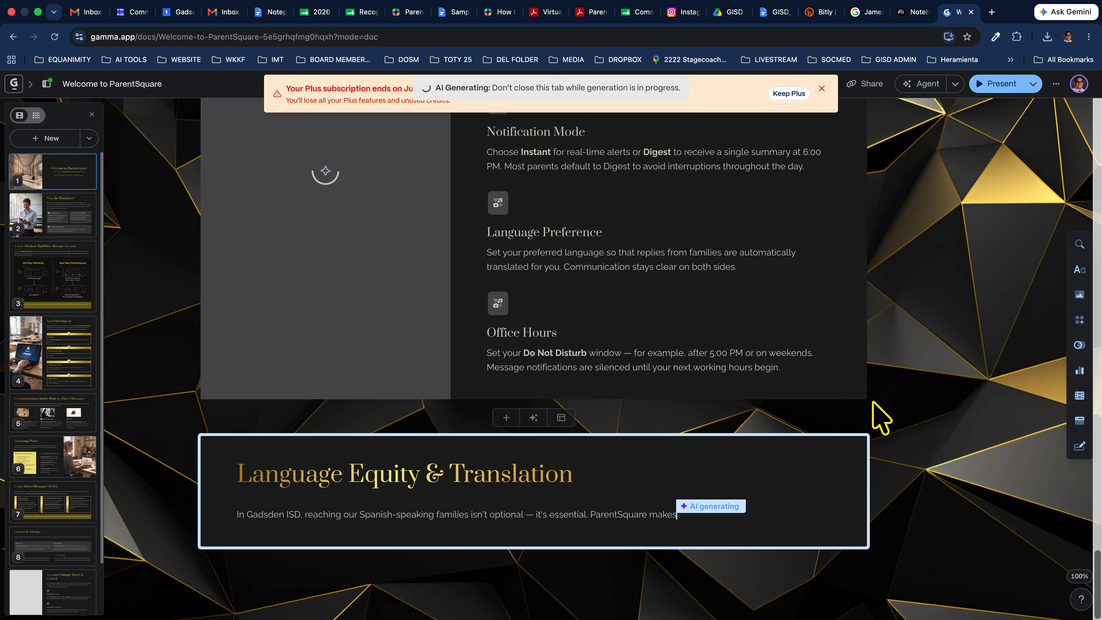
Step: Switch to the NotebookLM notebook and examine the final slides of the outline in its chat
click(915, 12)
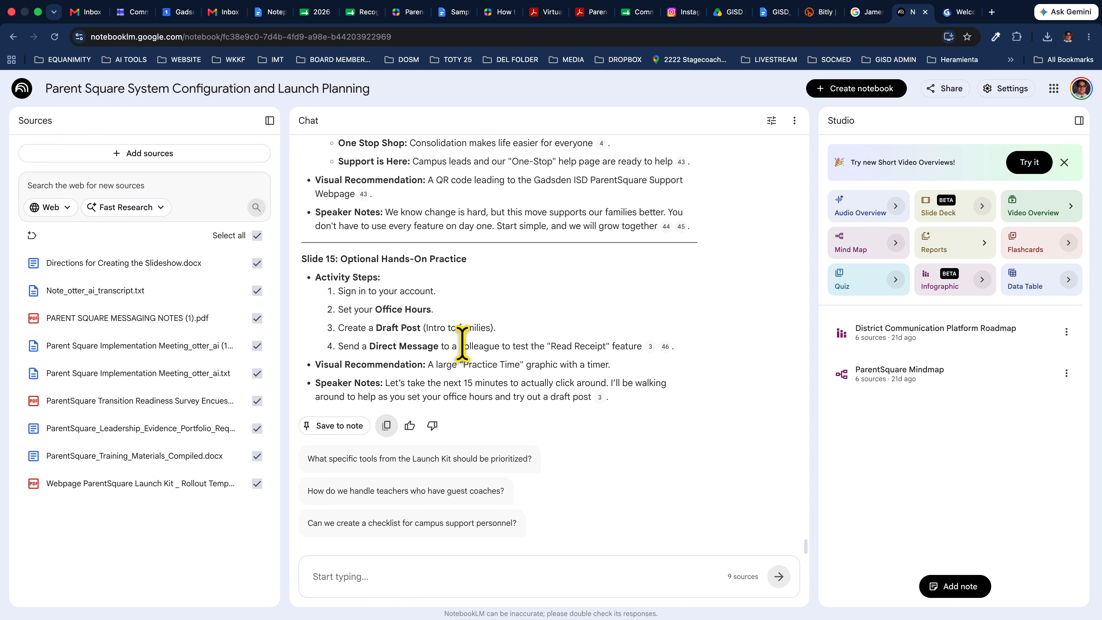
scroll(463, 343, up, 10)
scroll(467, 353, down, 9)
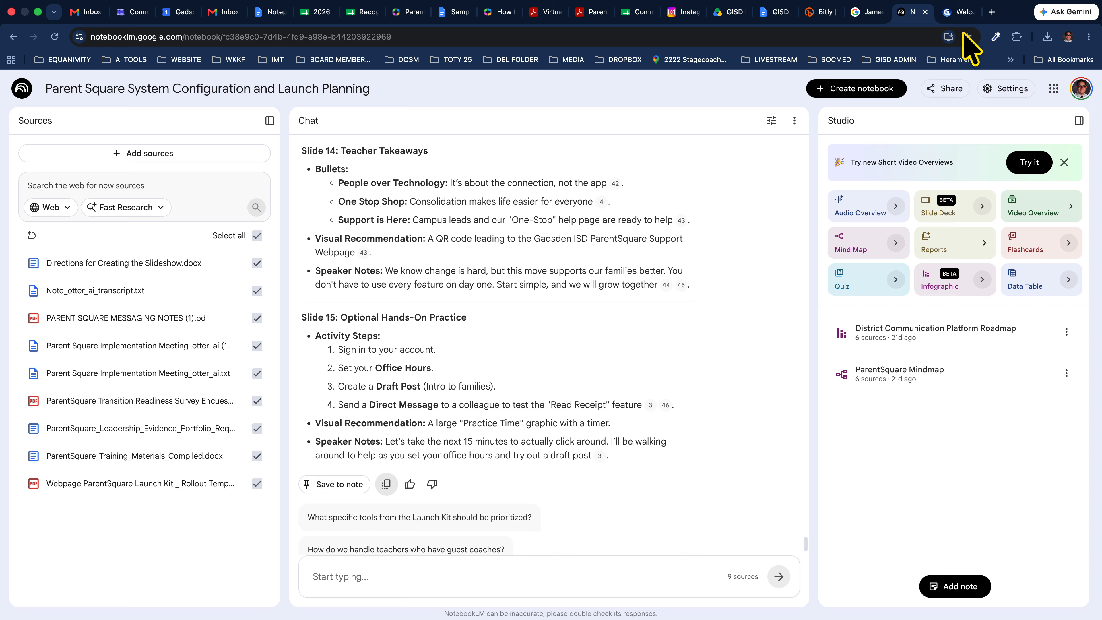
Step: Return to the Gamma presentation and examine the generated slides from Welcome to ParentSquare through A New Mindset
click(960, 13)
scroll(492, 408, up, 15)
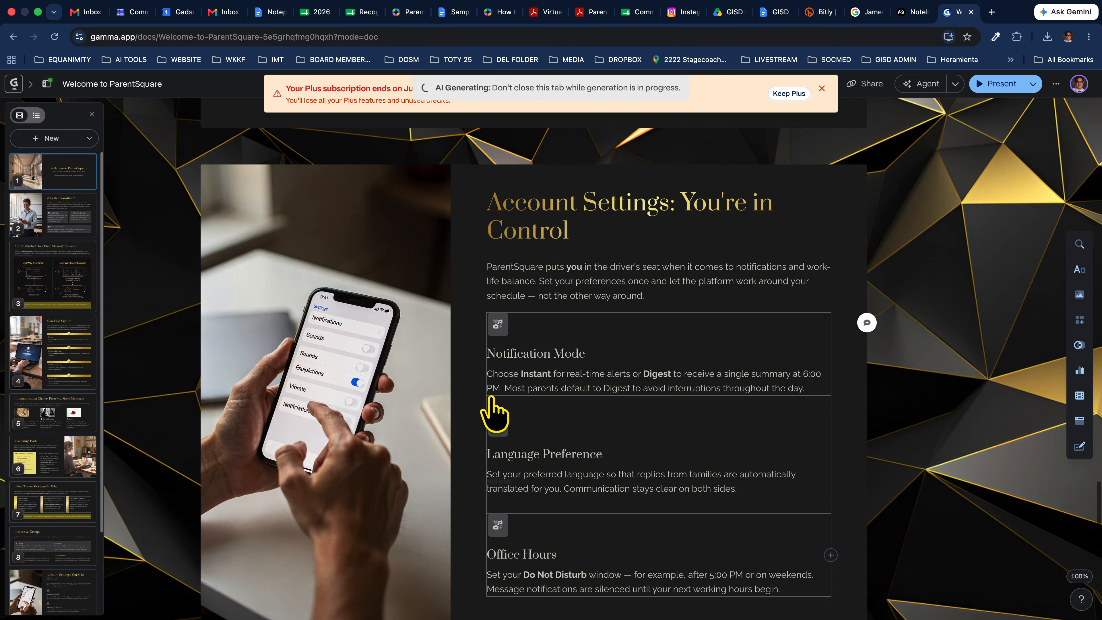
scroll(492, 412, up, 20)
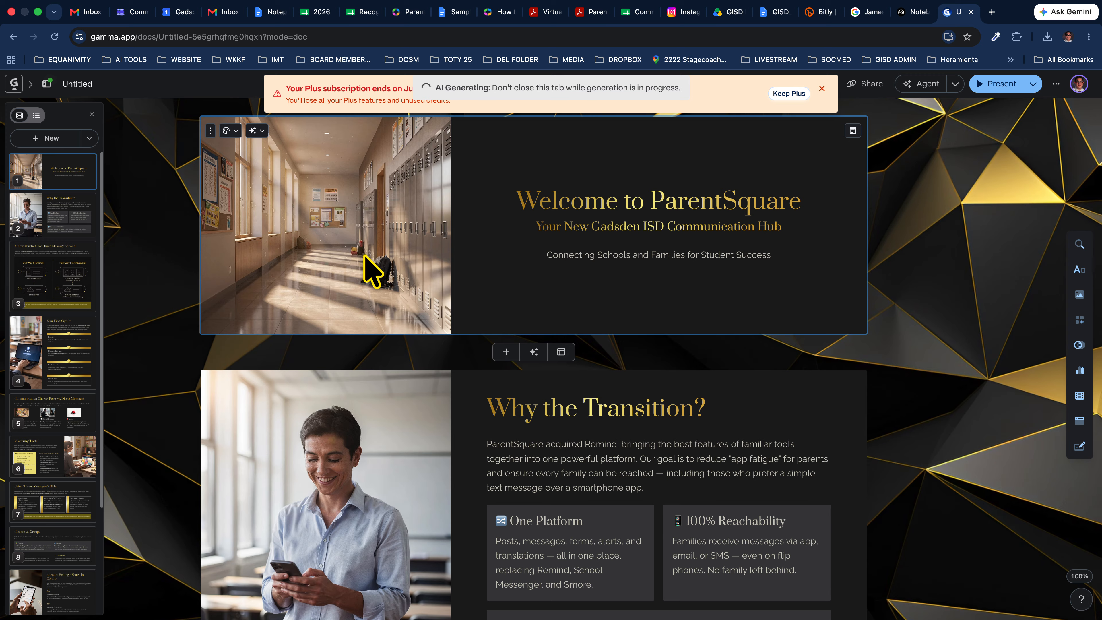
scroll(382, 478, down, 4)
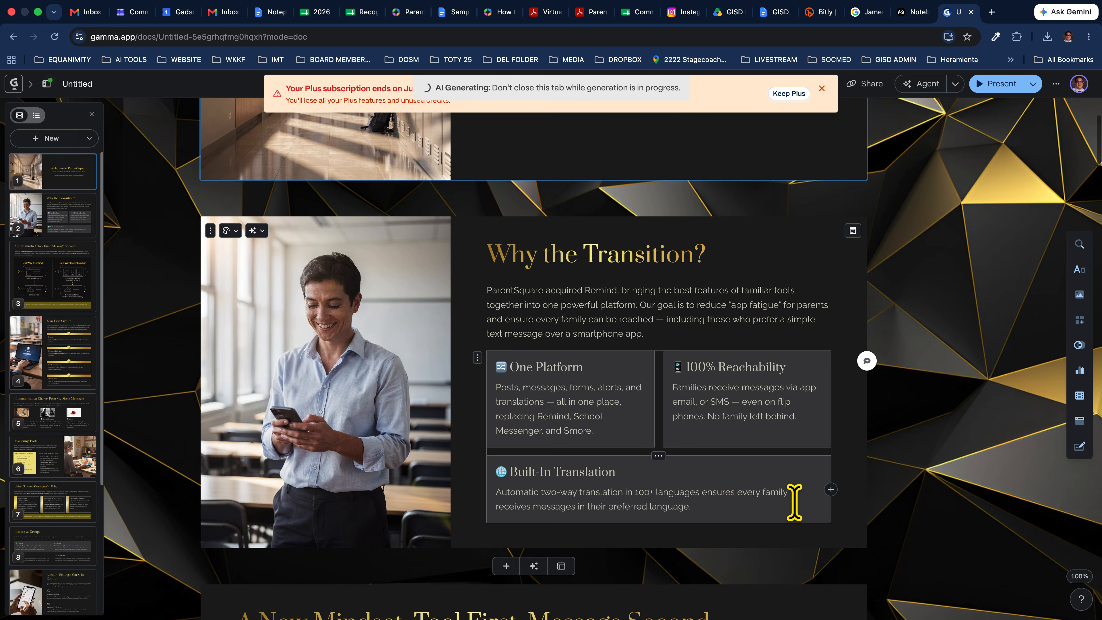
scroll(795, 504, down, 10)
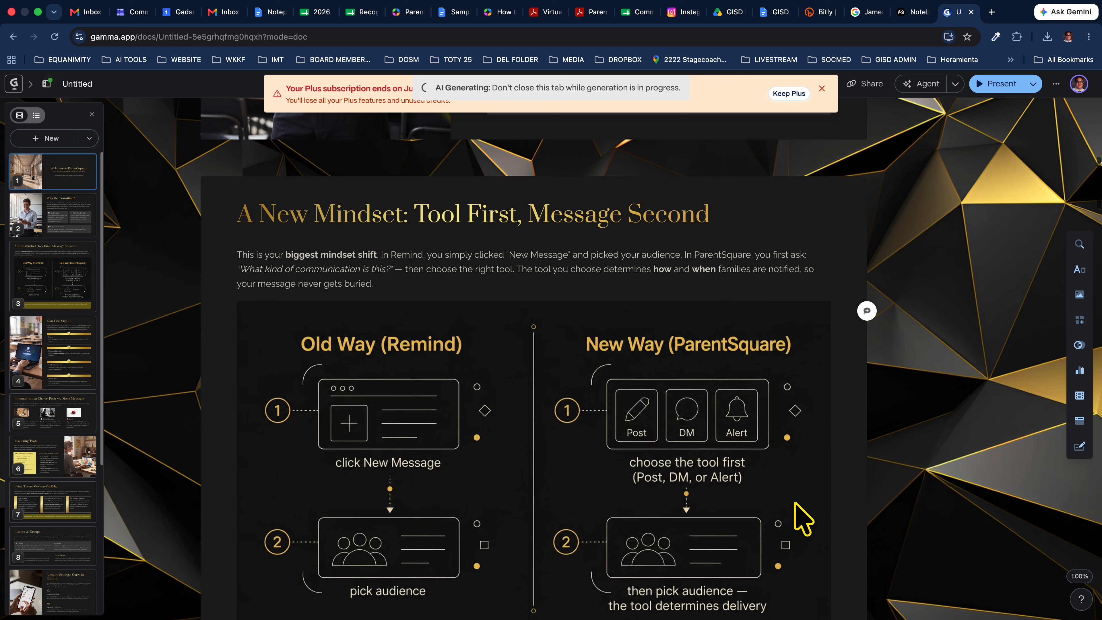
scroll(798, 517, down, 2)
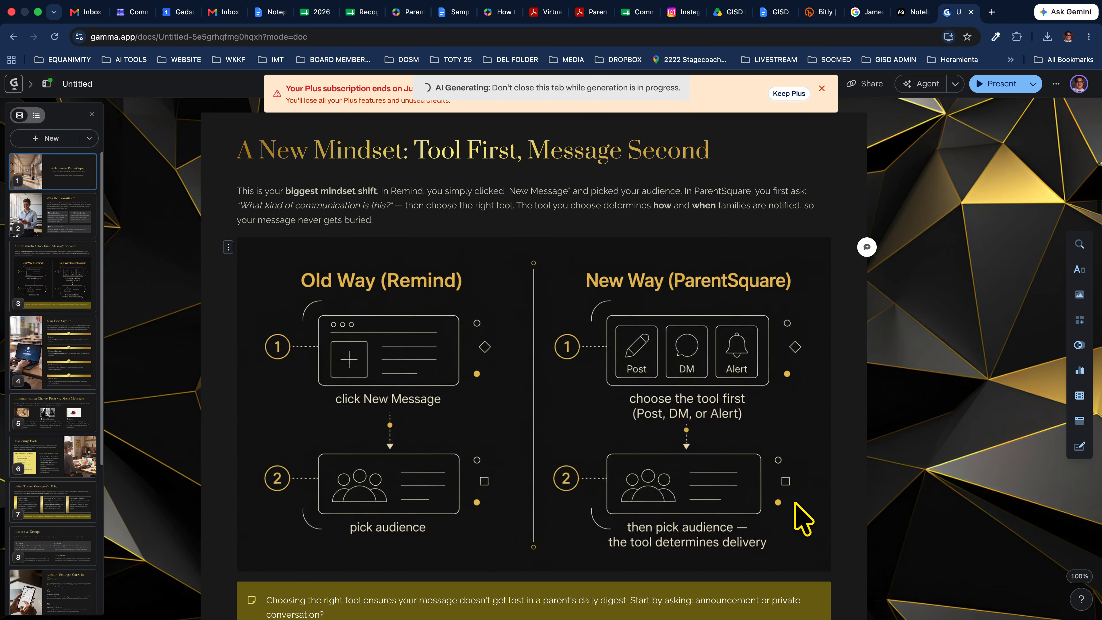
scroll(795, 503, down, 1)
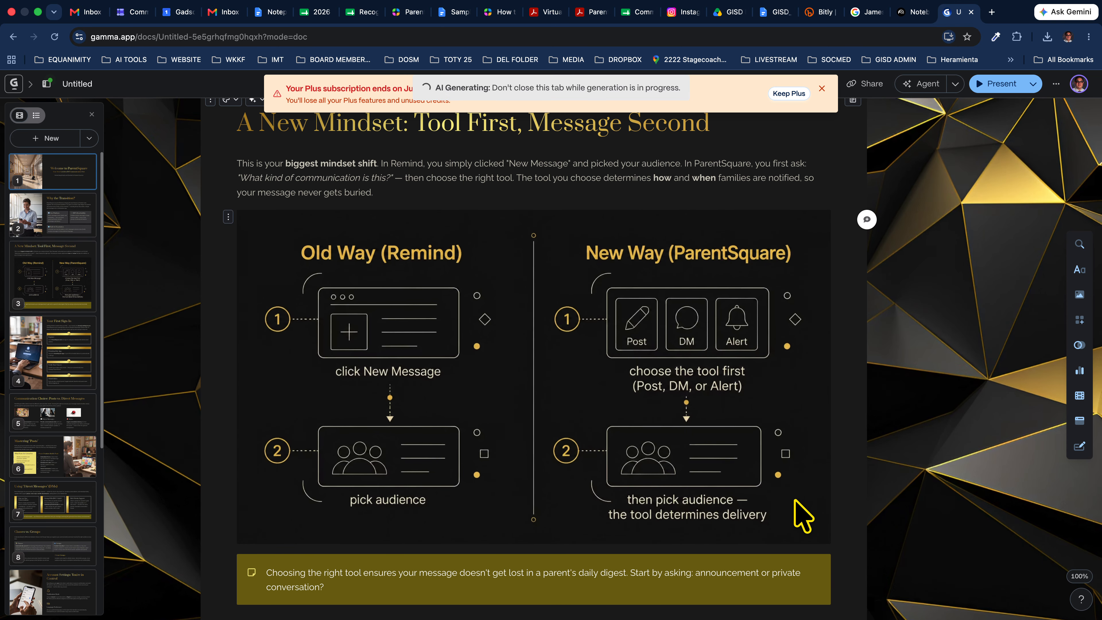
scroll(796, 502, down, 4)
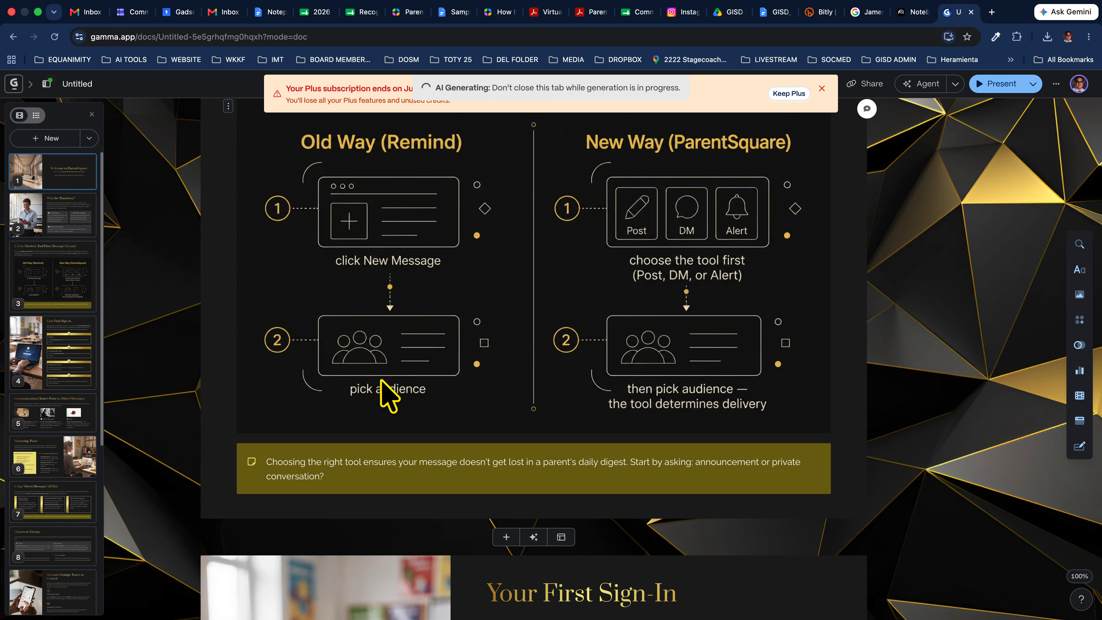
scroll(653, 499, down, 12)
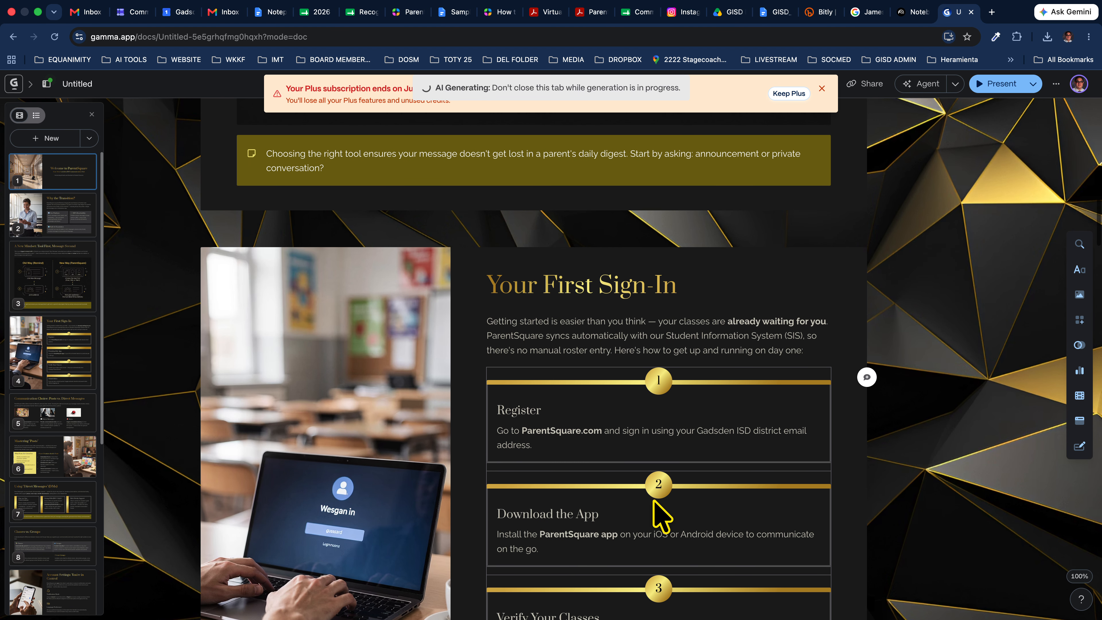
Step: On the Your First Sign-In slide, append "*Optional*" to the Download the App heading and delete the period after "on the go"
scroll(653, 499, down, 4)
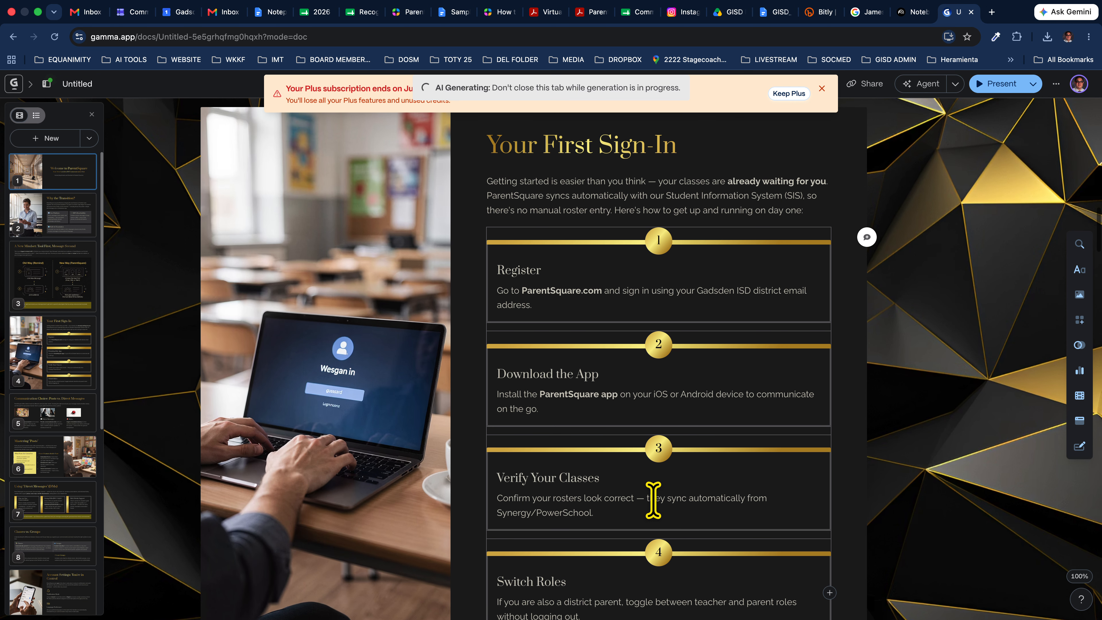
scroll(653, 500, down, 1)
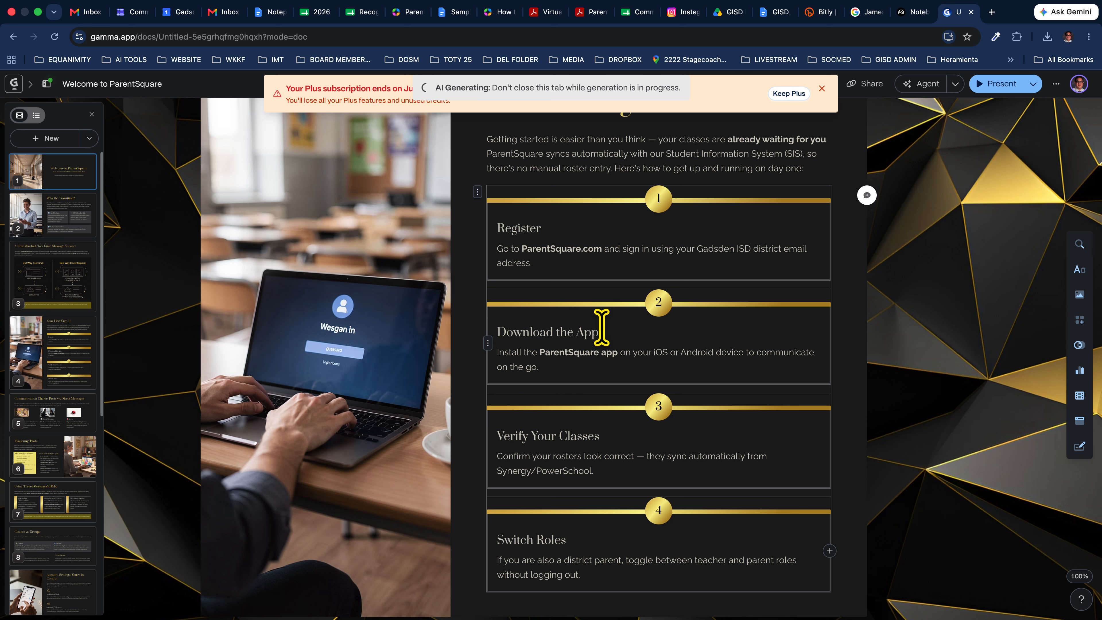
click(605, 335)
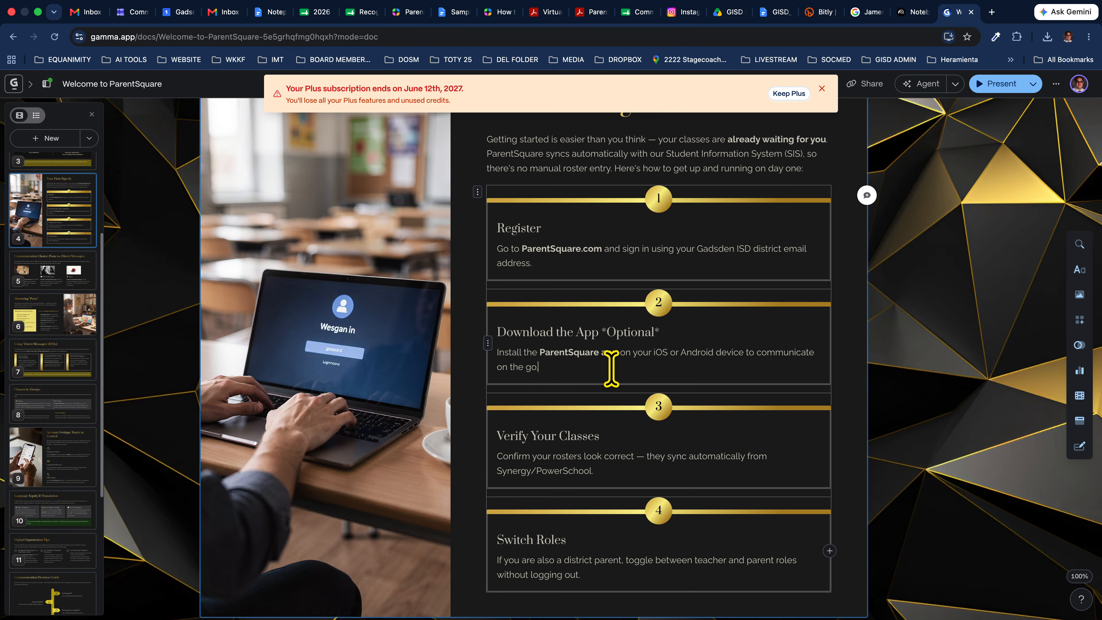
Step: Examine the Communication Choice: Posts vs. Direct Messages and Mastering "Posts" slides
scroll(499, 525, down, 4)
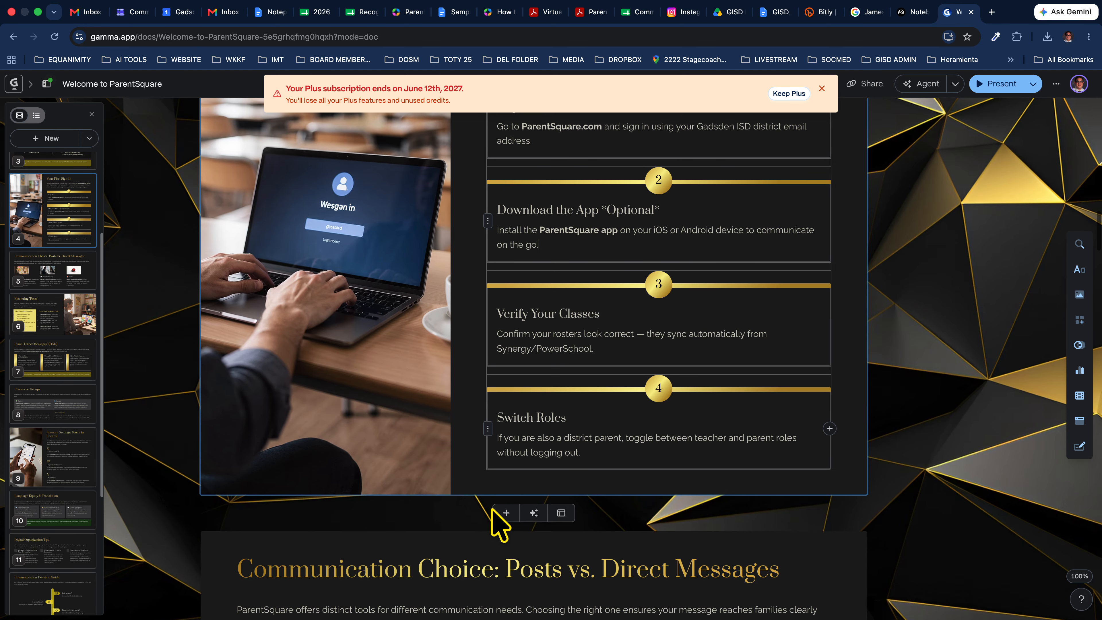
scroll(492, 510, down, 4)
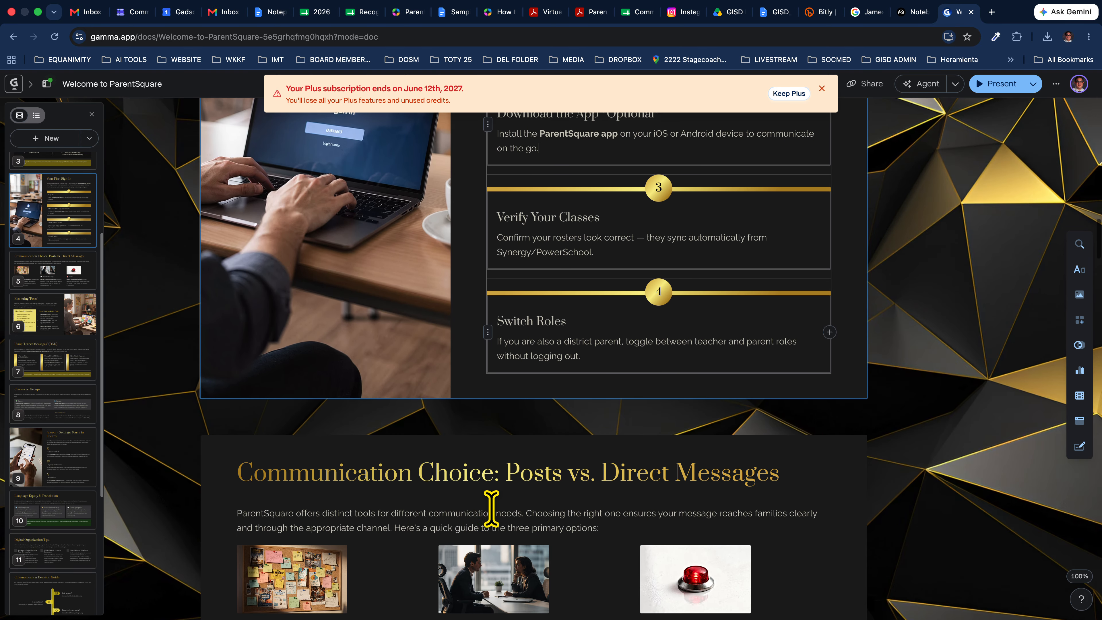
scroll(492, 511, down, 4)
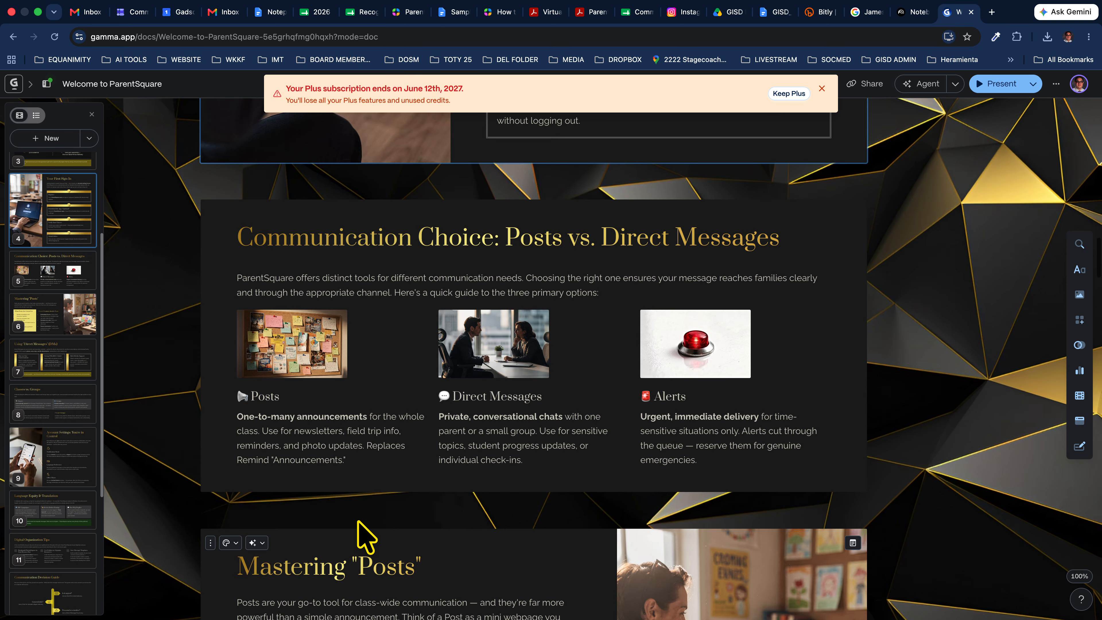
scroll(367, 536, down, 10)
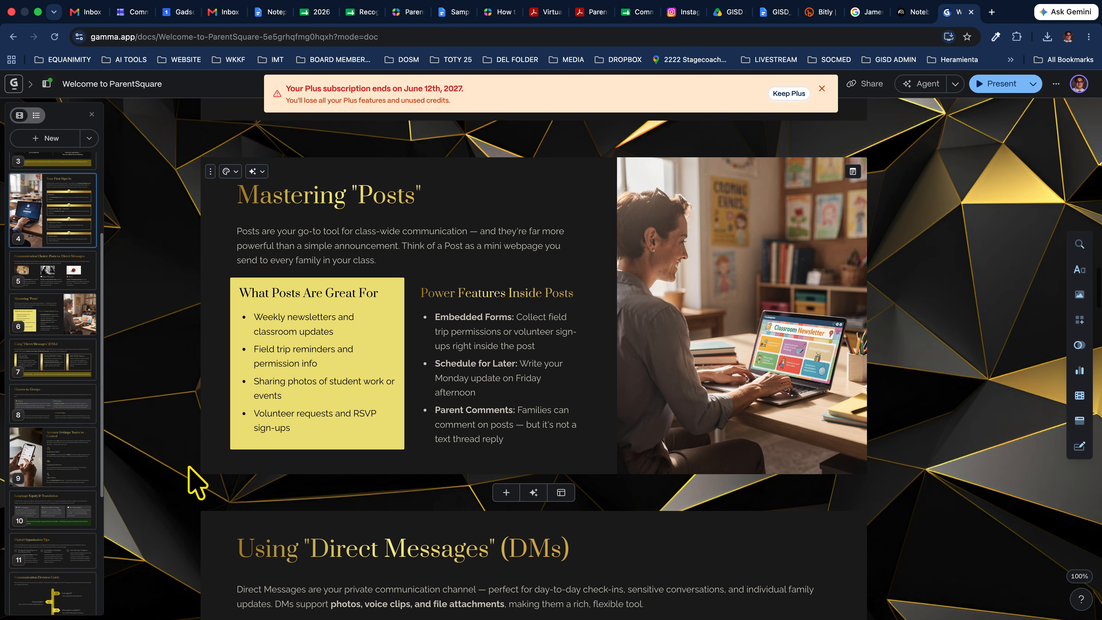
scroll(196, 482, down, 1)
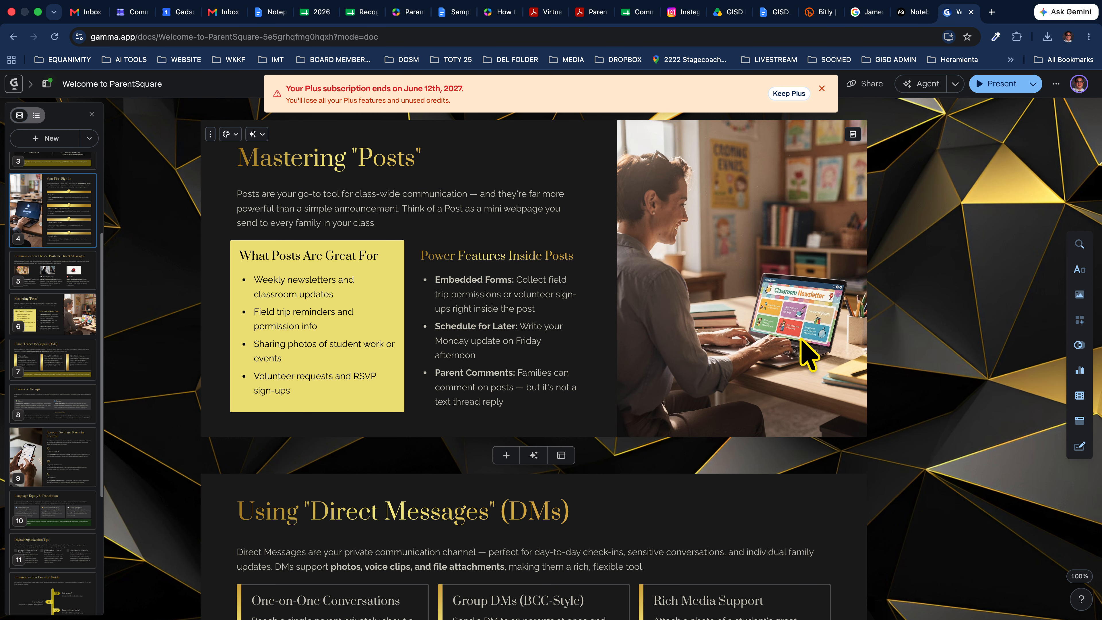
Step: Examine the remaining slides from Using "Direct Messages" (DMs) to the end of the presentation, including the Communication Decision Guide, and return to the first slide
scroll(757, 450, down, 1)
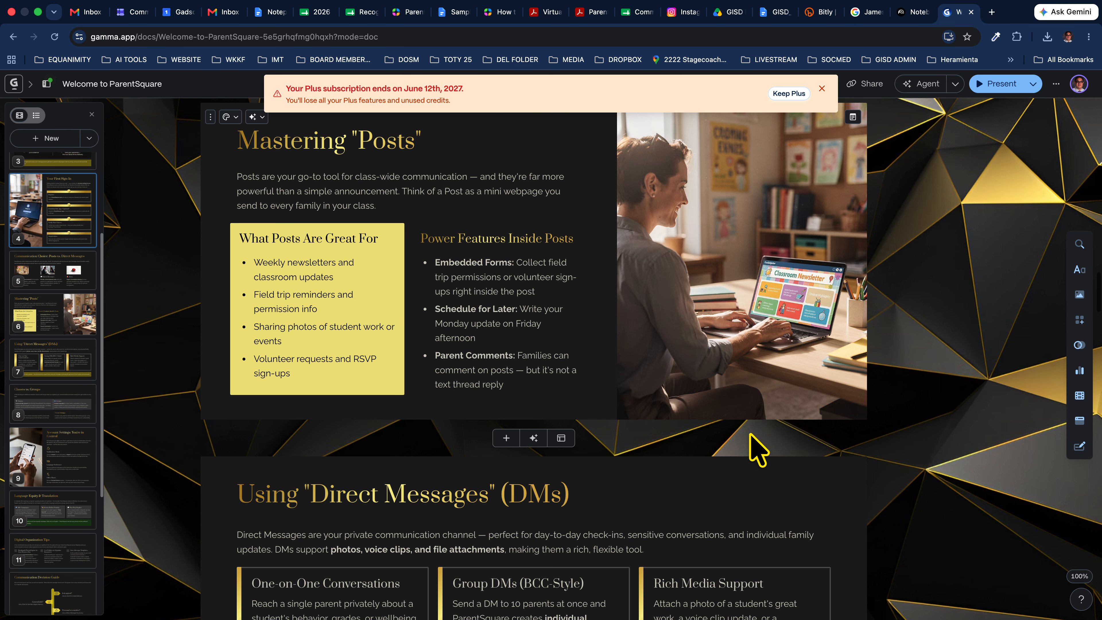
scroll(757, 449, down, 5)
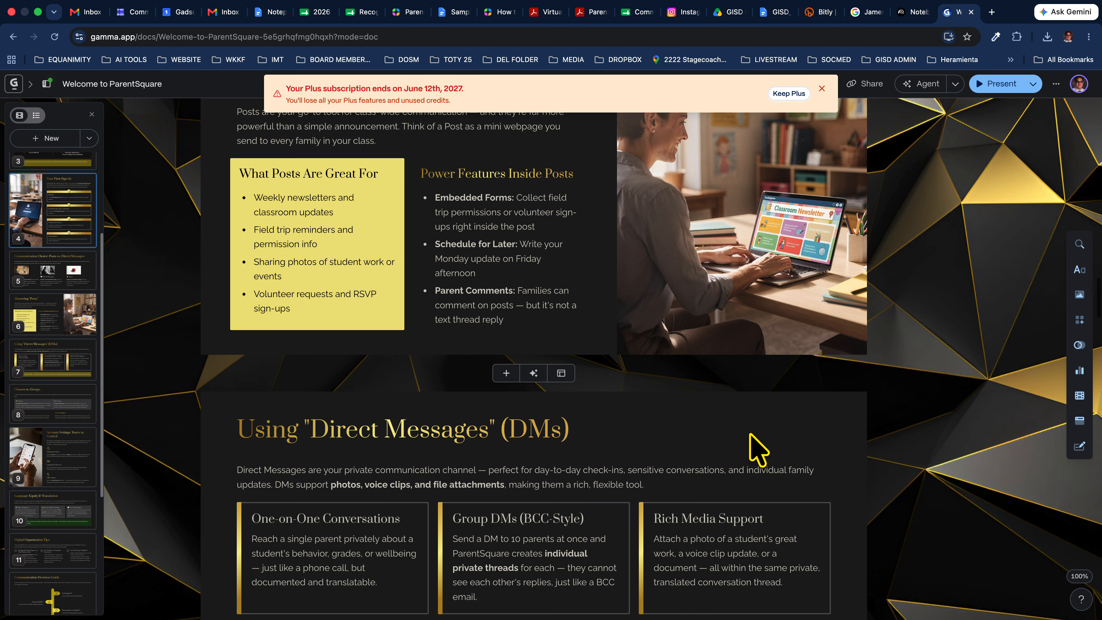
scroll(750, 434, down, 3)
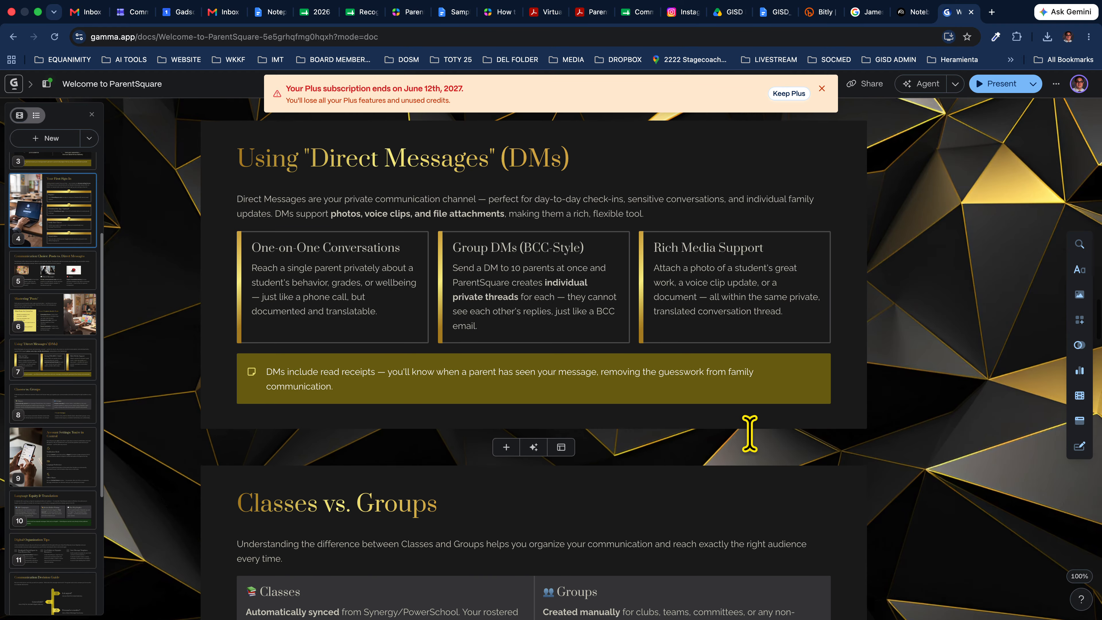
scroll(750, 434, down, 14)
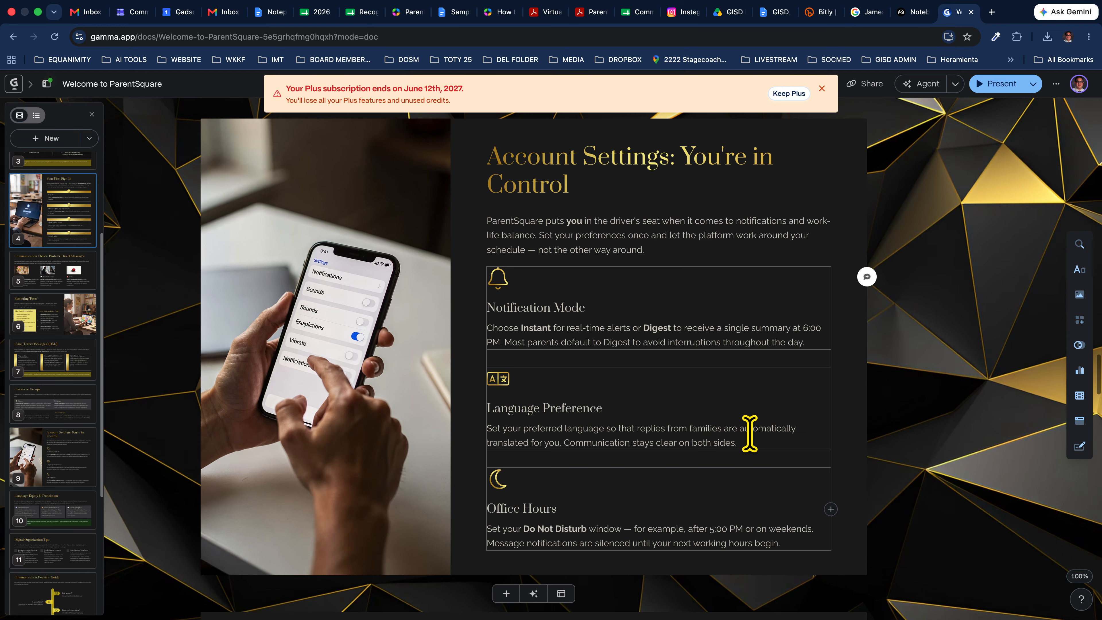
scroll(750, 434, down, 5)
scroll(749, 434, down, 20)
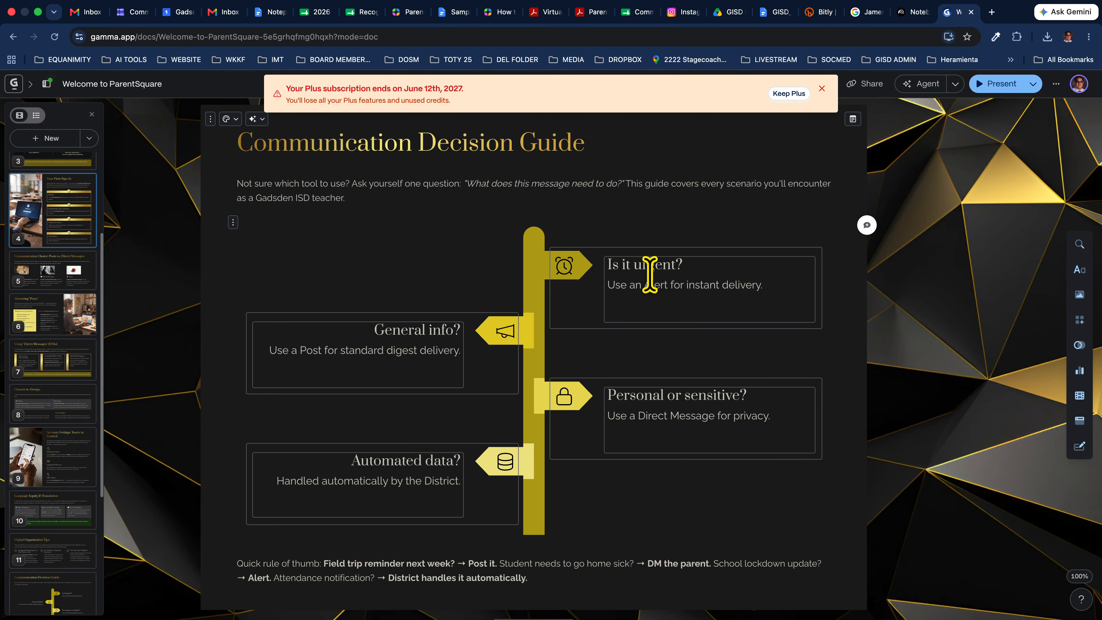
click(691, 206)
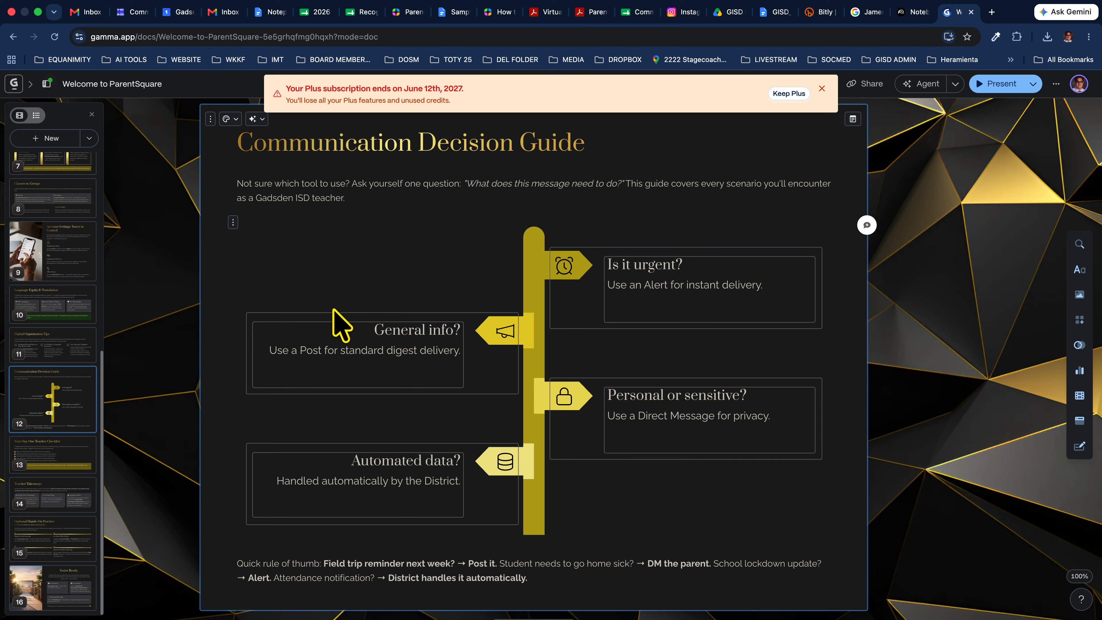
scroll(626, 406, down, 20)
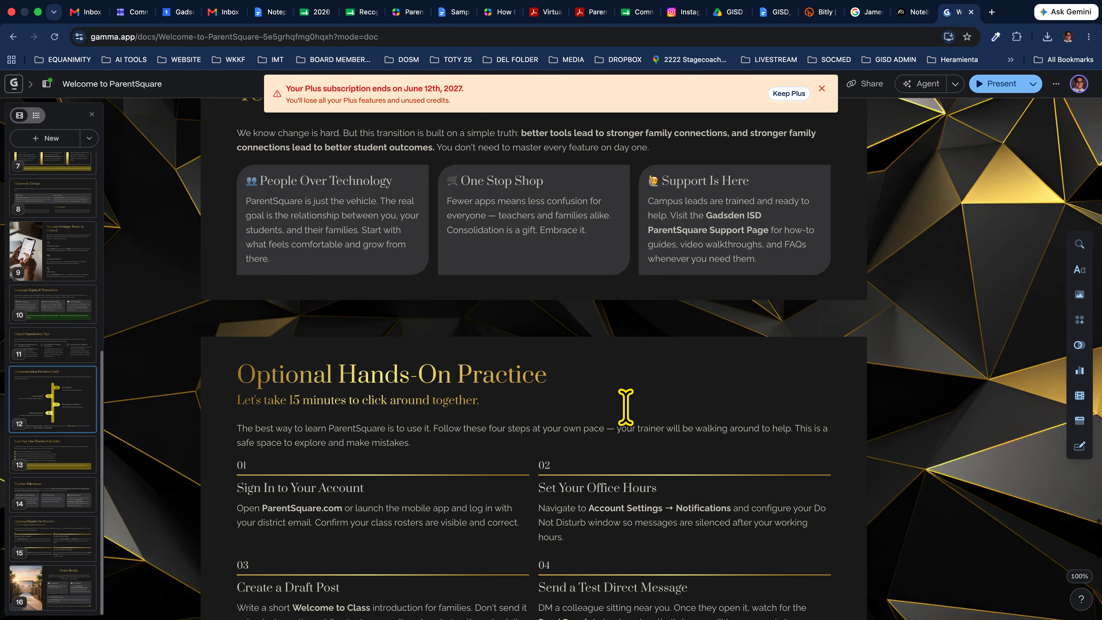
scroll(625, 406, up, 15)
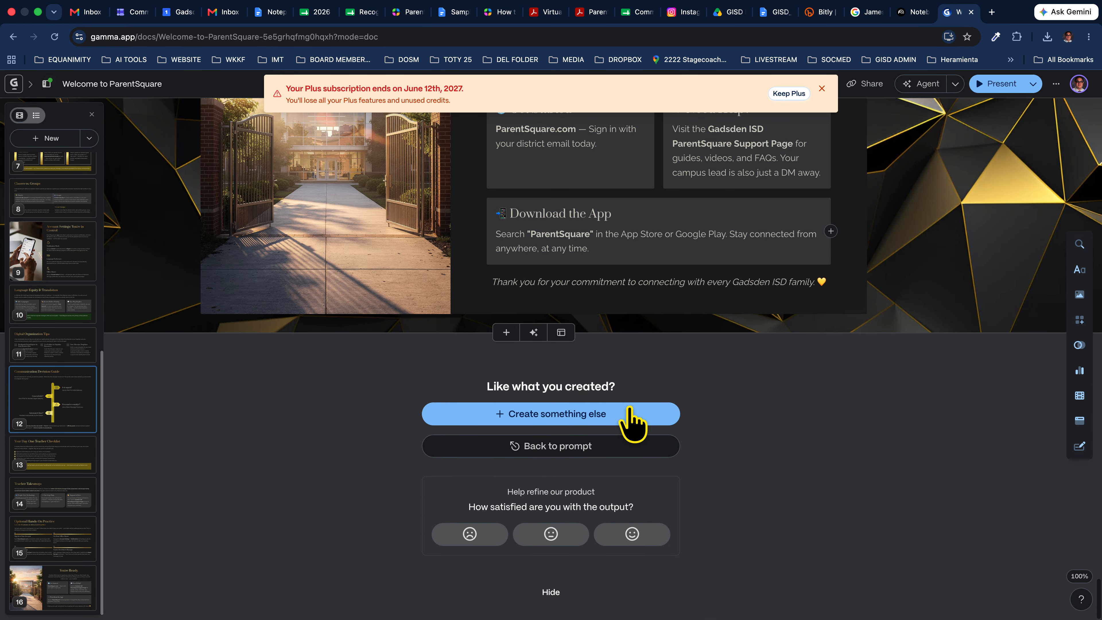
scroll(625, 406, up, 20)
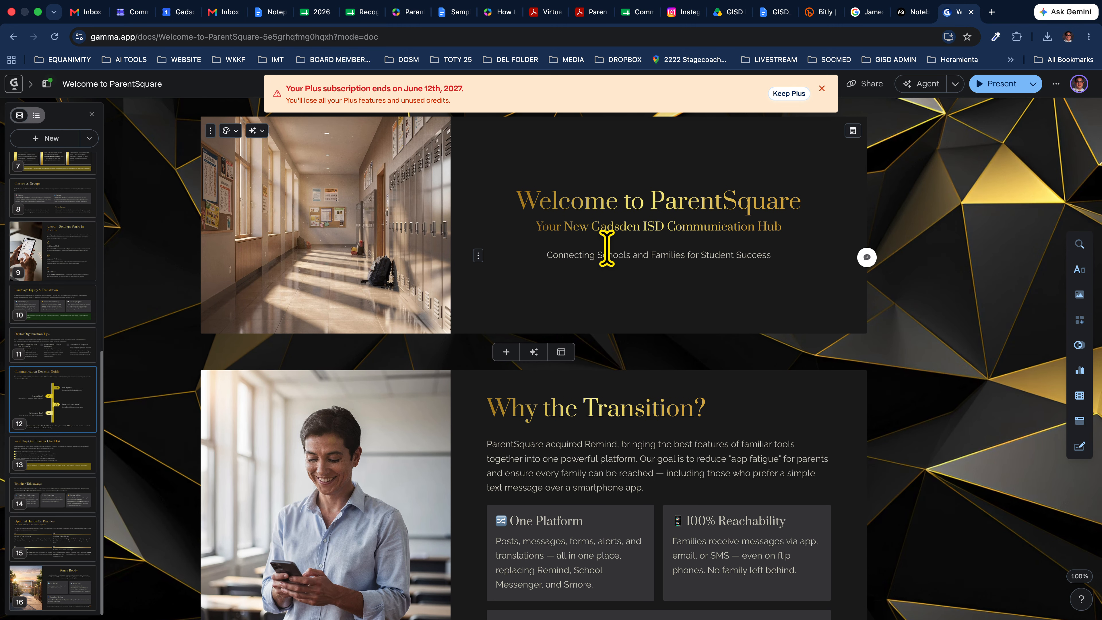
Step: Dismiss the subscription notice and examine the presentation's export options for PDF, PowerPoint, Google Slides and PNGs
click(821, 89)
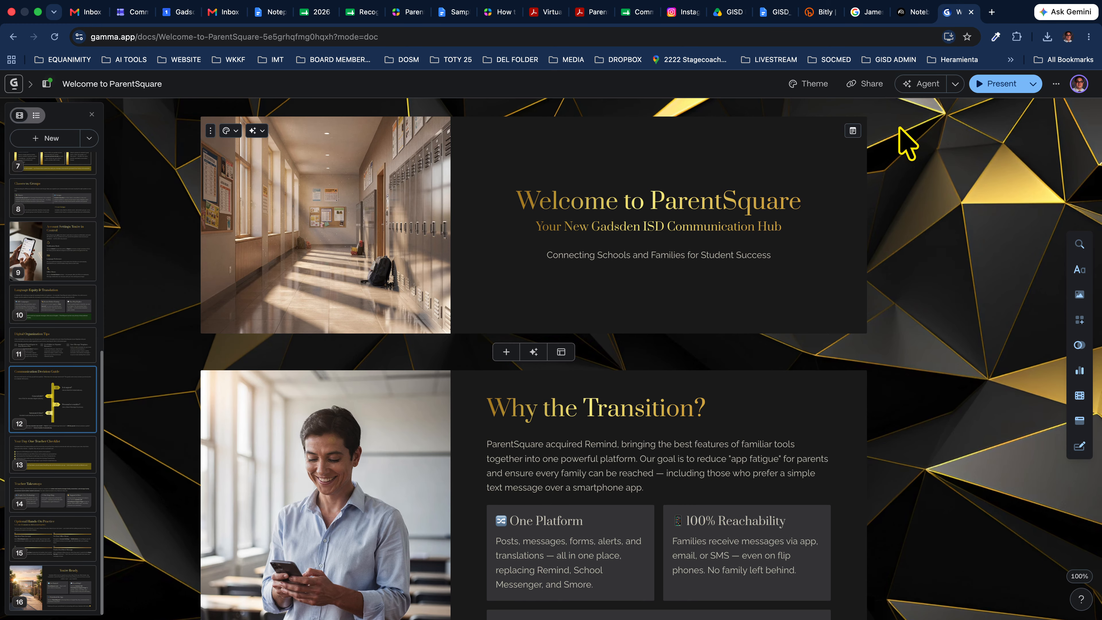
click(1057, 83)
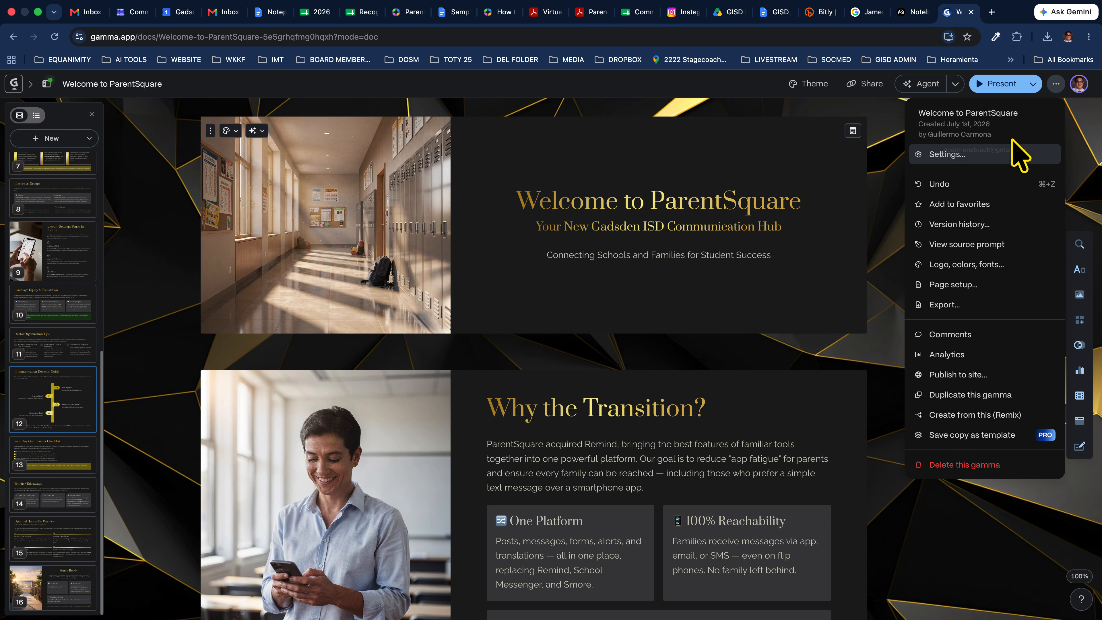
click(942, 304)
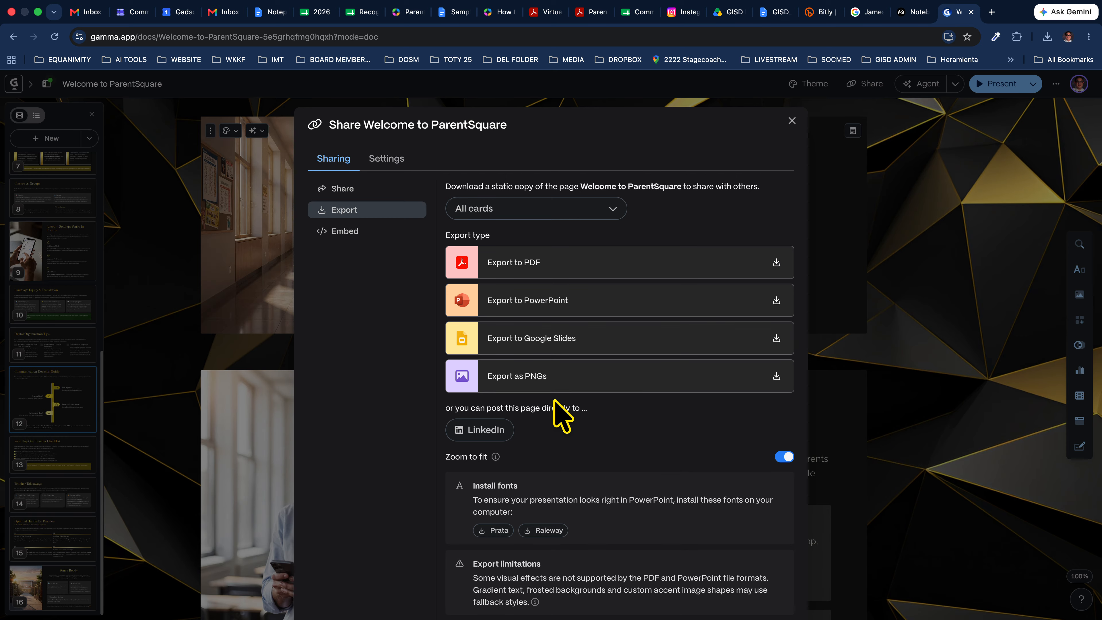
click(792, 121)
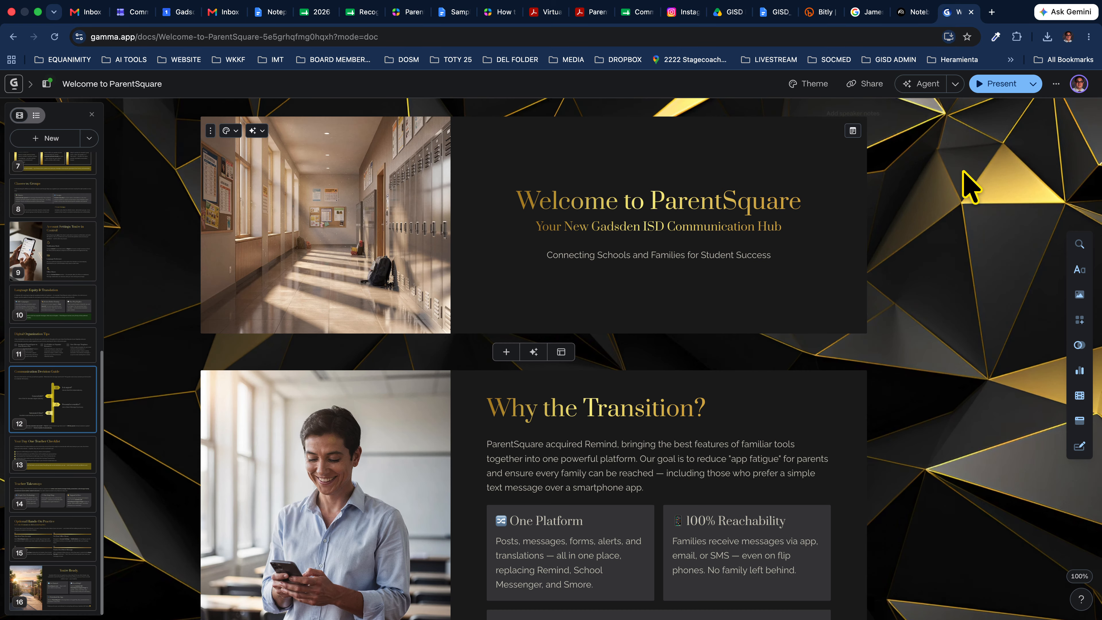
Step: Present the deck and page forward to the Mastering "Posts" slide, and back to A New Mindset: Tool First, Message Second
click(991, 85)
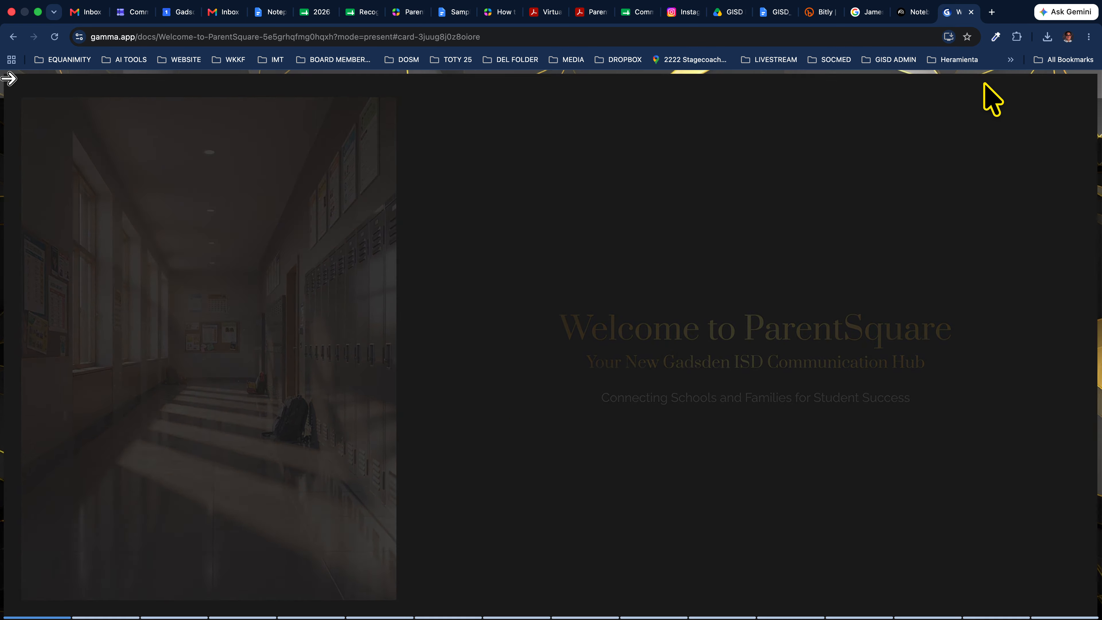
key(Right)
key(Right)
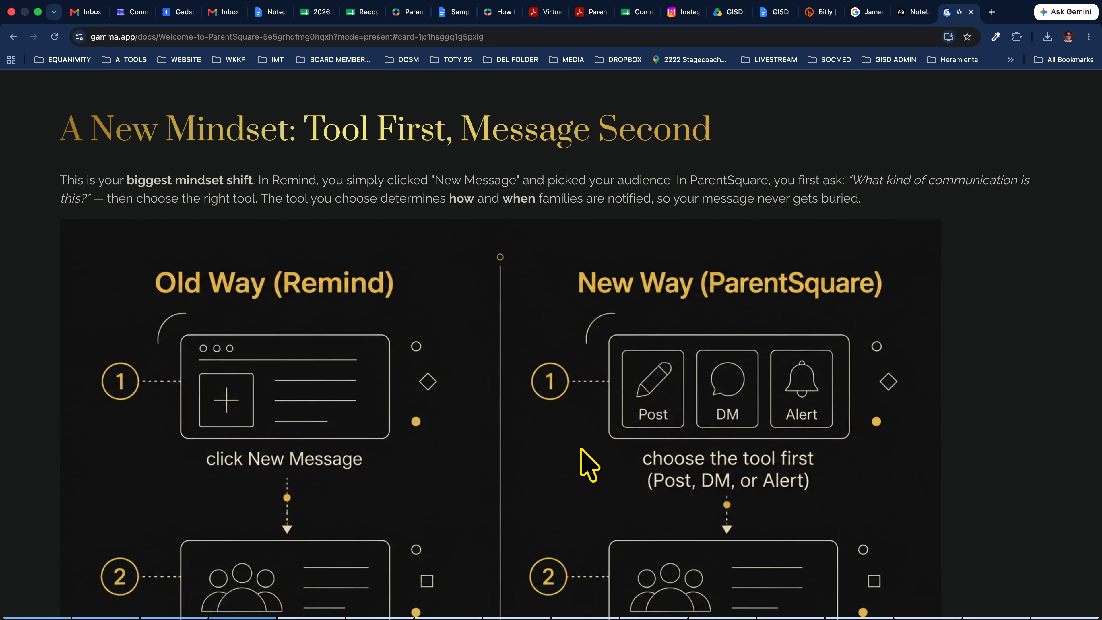
key(Right)
key(Right)
key(Right)
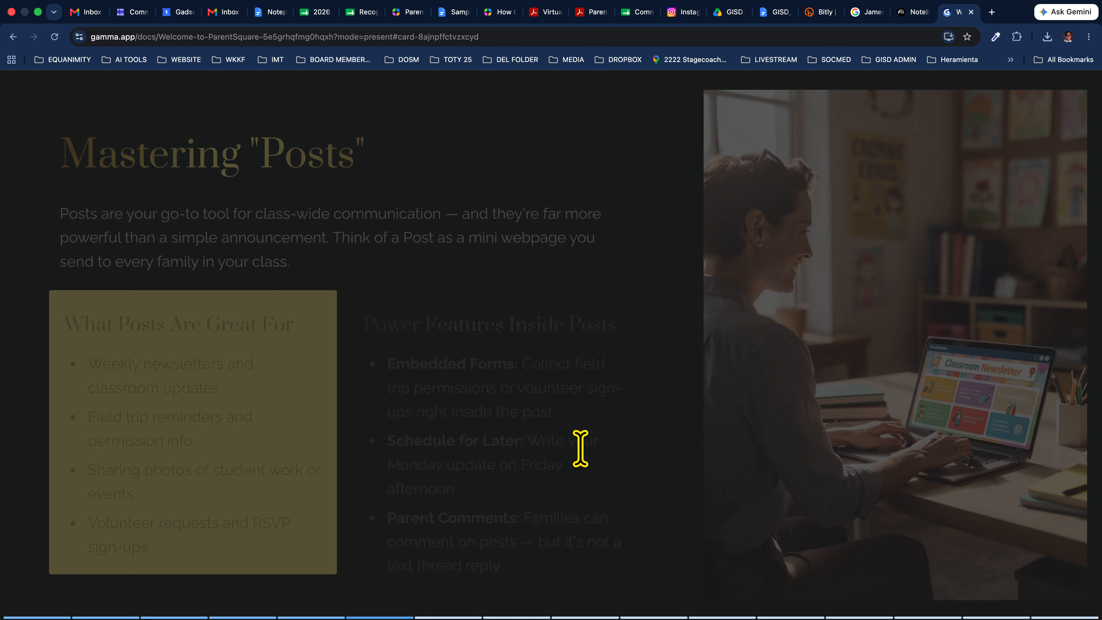
key(Left)
key(Left)
key(Left)
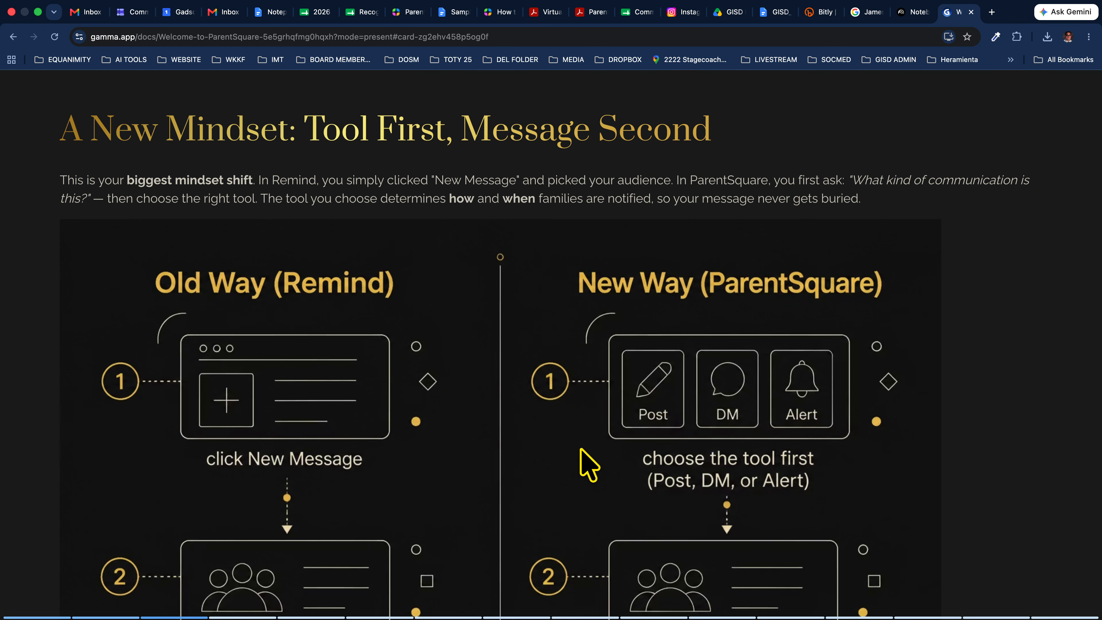